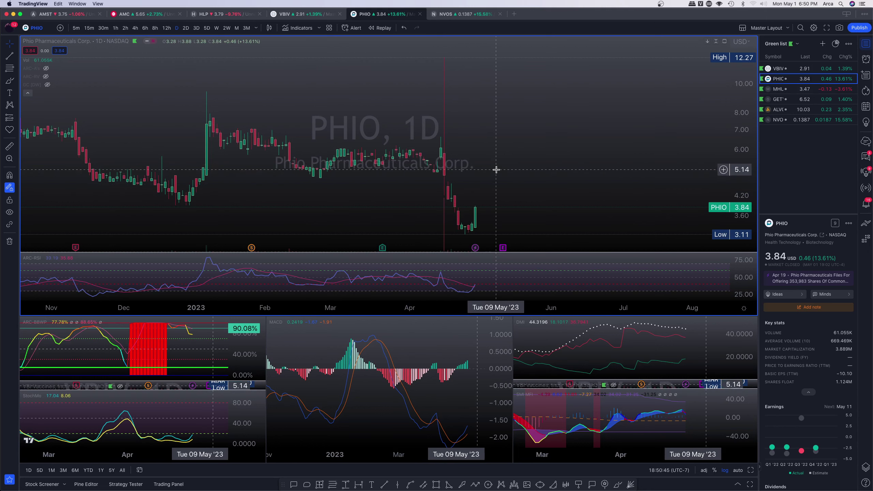
Examine the PHIO daily price chart and its RSI pane, adjusting the range to compare the recent sell-off with earlier months
{"action": "scroll", "coordinate": [506, 170], "scroll_direction": "down", "scroll_amount": 5}
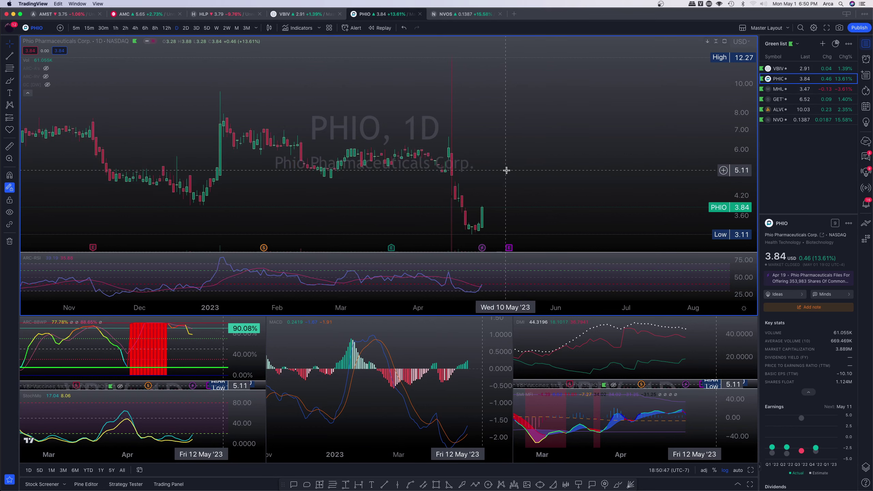
{"action": "left_click_drag", "start_coordinate": [509, 171], "coordinate": [392, 116]}
{"action": "left_click_drag", "start_coordinate": [571, 251], "coordinate": [565, 219]}
{"action": "left_click_drag", "start_coordinate": [734, 270], "coordinate": [705, 248]}
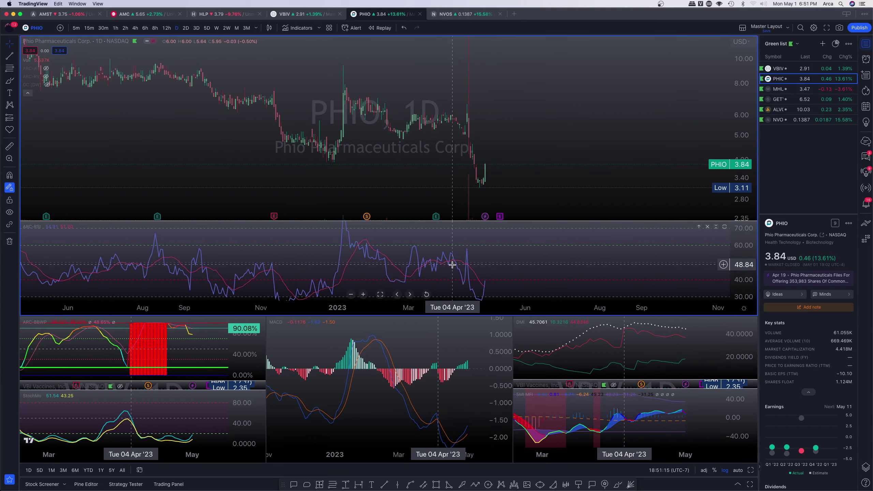
{"action": "scroll", "coordinate": [430, 246], "scroll_direction": "up", "scroll_amount": 2}
{"action": "left_click_drag", "start_coordinate": [429, 246], "coordinate": [564, 240]}
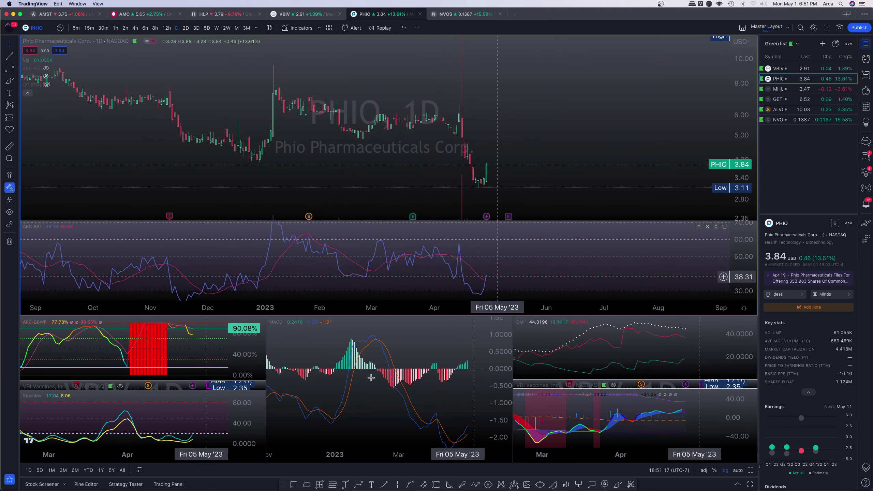
Bring the most recent bars into view in the MACD, BBWP and DMI panes and examine the daily readings
{"action": "left_click_drag", "start_coordinate": [355, 406], "coordinate": [324, 406]}
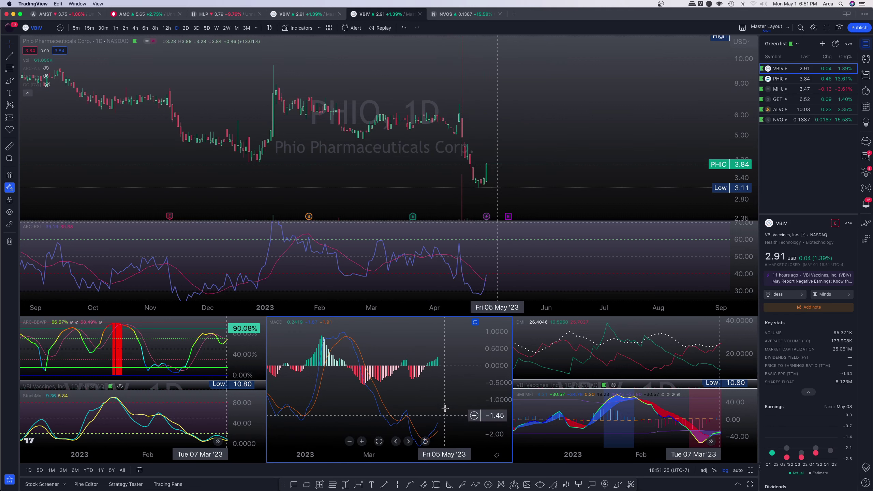
{"action": "left_click_drag", "start_coordinate": [173, 356], "coordinate": [83, 356]}
{"action": "left_click_drag", "start_coordinate": [144, 346], "coordinate": [38, 343]}
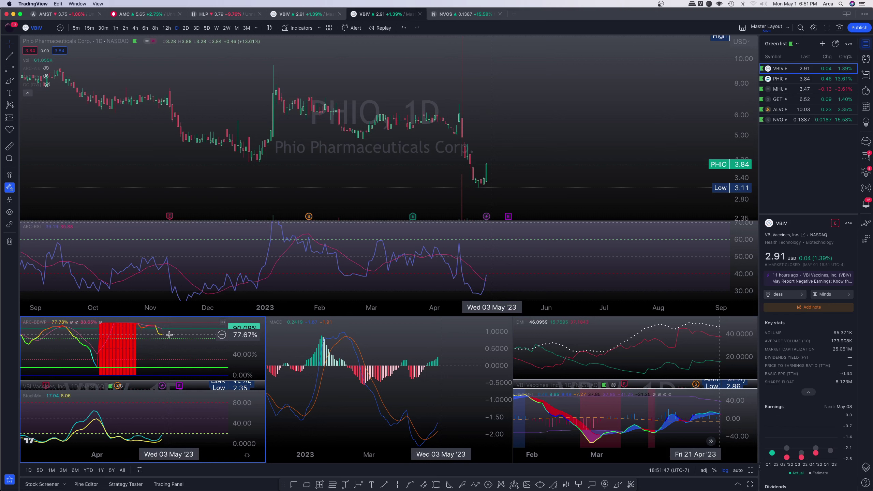
{"action": "left_click", "coordinate": [711, 441]}
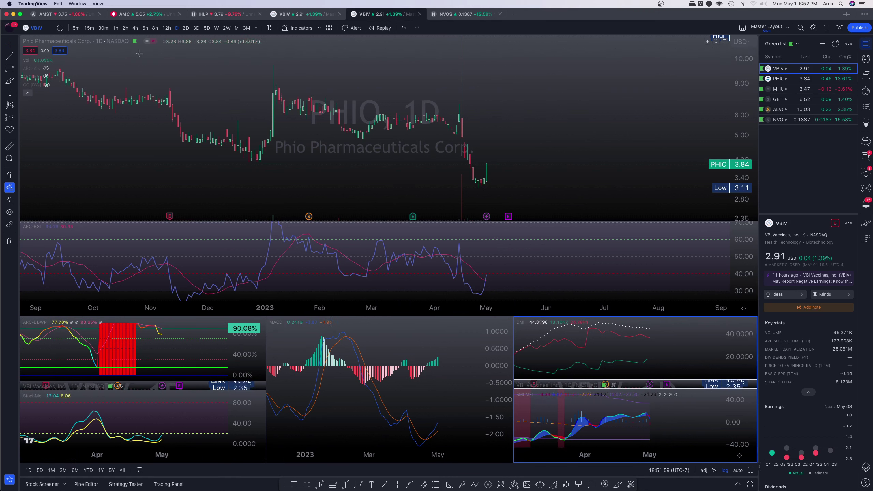
Show the hidden moving-average overlay on the PHIO daily chart and examine the recent April candles against it
{"action": "left_click", "coordinate": [47, 69]}
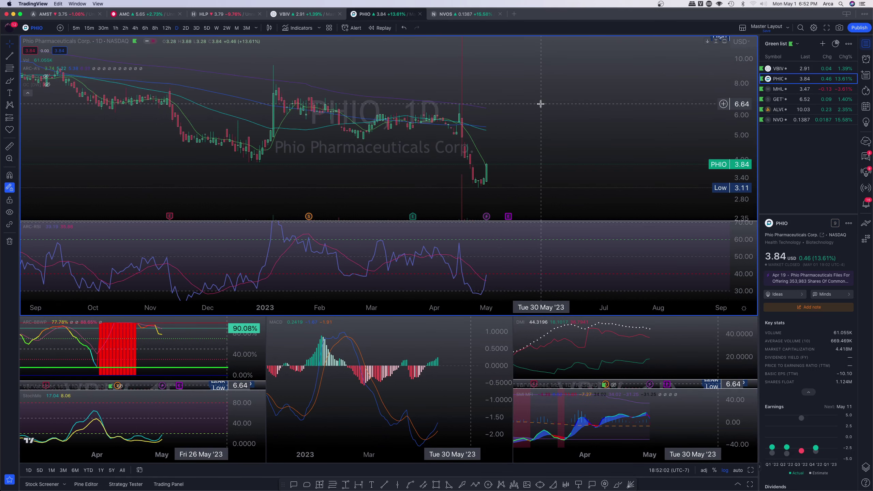
{"action": "scroll", "coordinate": [311, 148], "scroll_direction": "up", "scroll_amount": 5}
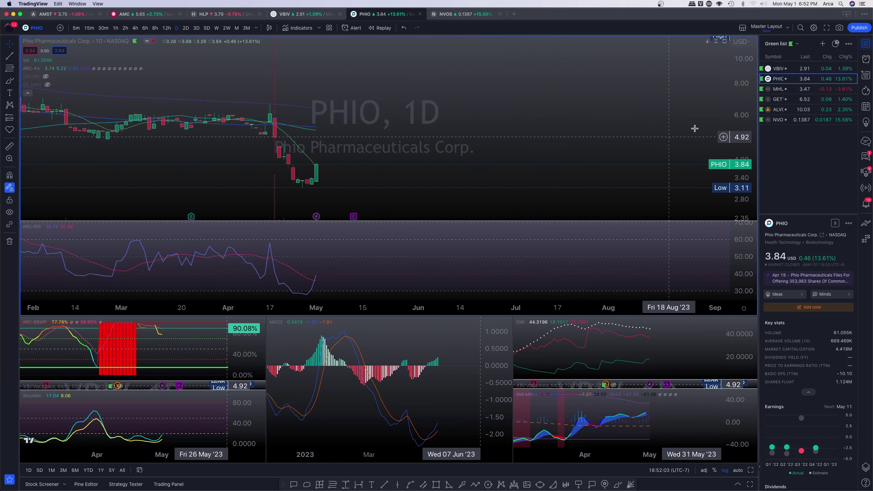
{"action": "left_click_drag", "start_coordinate": [746, 161], "coordinate": [746, 82]}
{"action": "scroll", "coordinate": [335, 117], "scroll_direction": "up", "scroll_amount": 6}
{"action": "left_click_drag", "start_coordinate": [240, 162], "coordinate": [627, 85]}
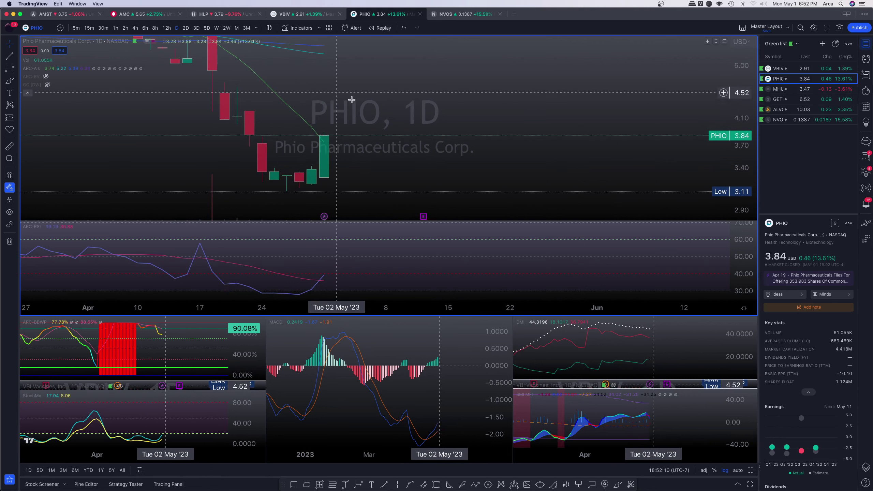
{"action": "left_click_drag", "start_coordinate": [333, 100], "coordinate": [390, 140]}
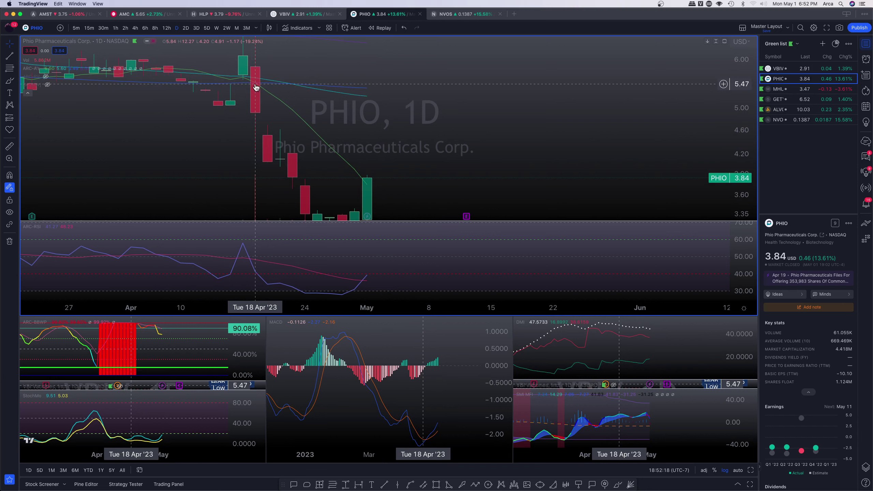
{"action": "left_click_drag", "start_coordinate": [402, 99], "coordinate": [384, 57]}
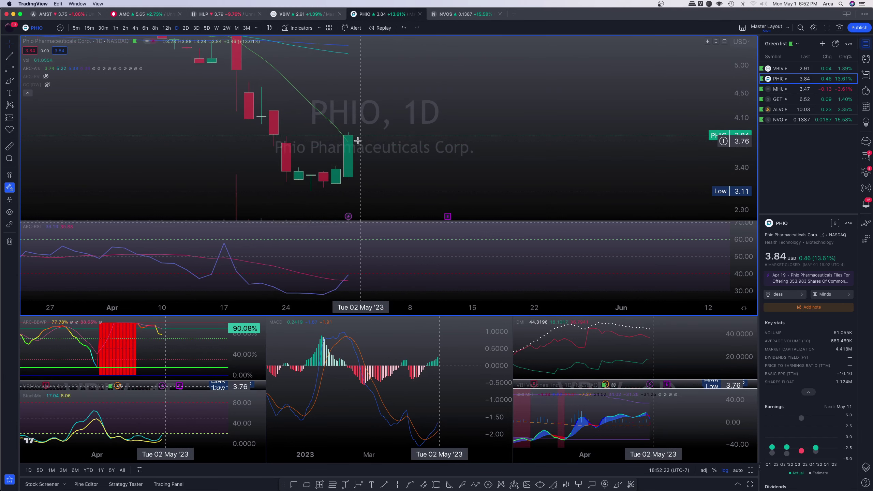
Switch the layout to the 30-minute interval and examine PHIO's price and RSI
{"action": "type", "text": "30"}
{"action": "key", "text": "Return"}
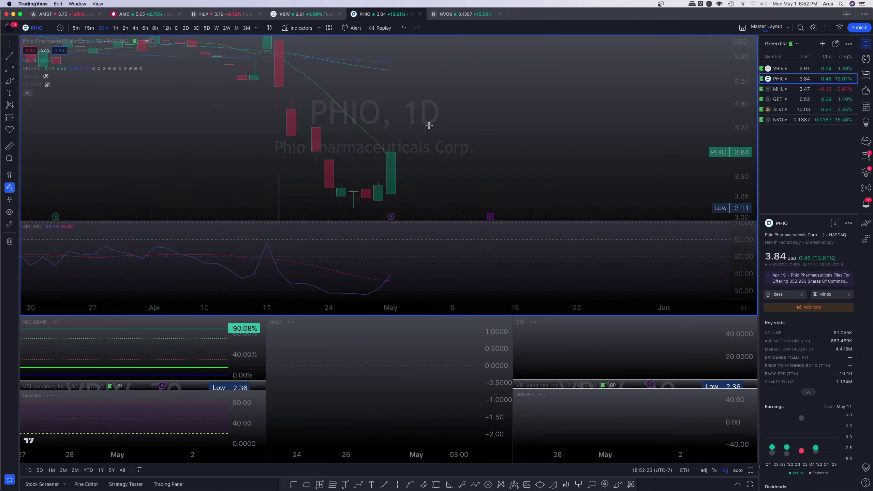
{"action": "scroll", "coordinate": [399, 100], "scroll_direction": "down", "scroll_amount": 3}
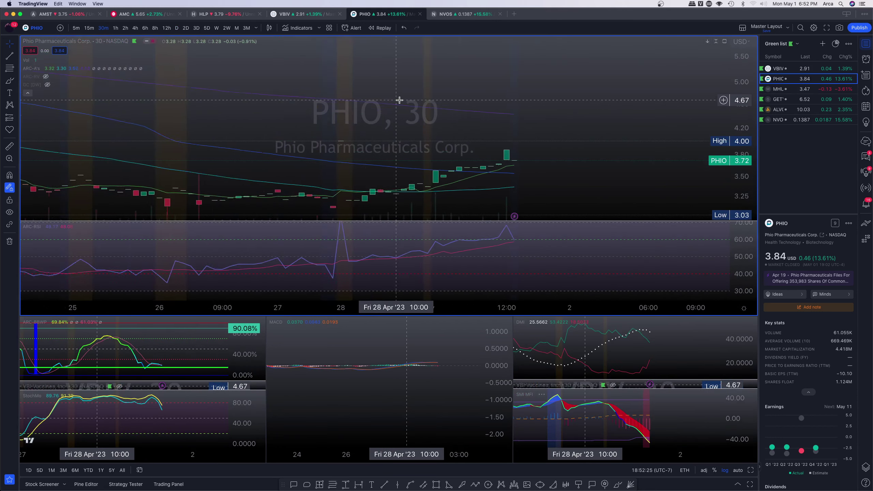
{"action": "scroll", "coordinate": [398, 99], "scroll_direction": "down", "scroll_amount": 3}
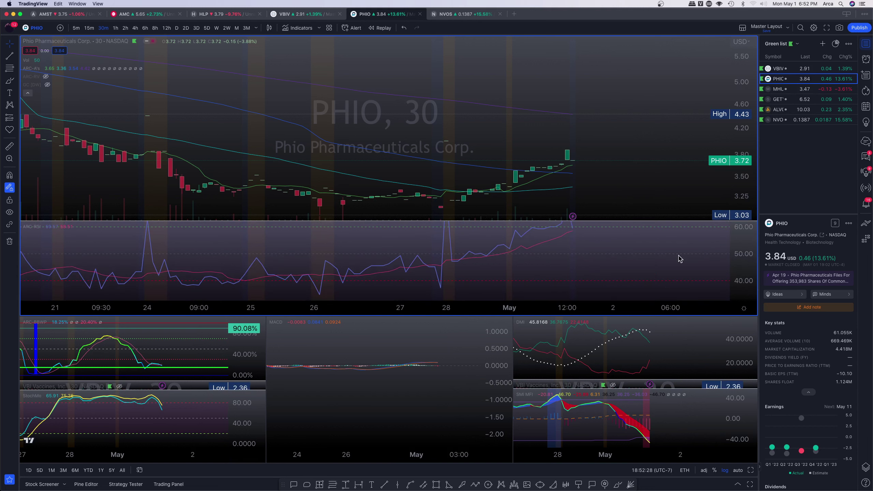
{"action": "left_click_drag", "start_coordinate": [598, 274], "coordinate": [590, 297]}
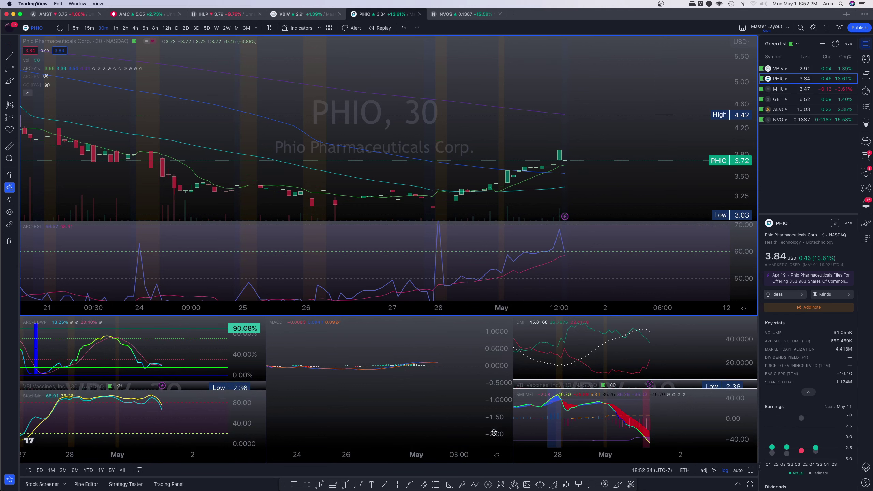
Rescale the MACD pane on the 30-minute interval so its latest histogram bars and signal lines can be read
{"action": "left_click", "coordinate": [432, 380]}
{"action": "left_click_drag", "start_coordinate": [500, 428], "coordinate": [502, 358]}
{"action": "left_click_drag", "start_coordinate": [429, 360], "coordinate": [375, 458]}
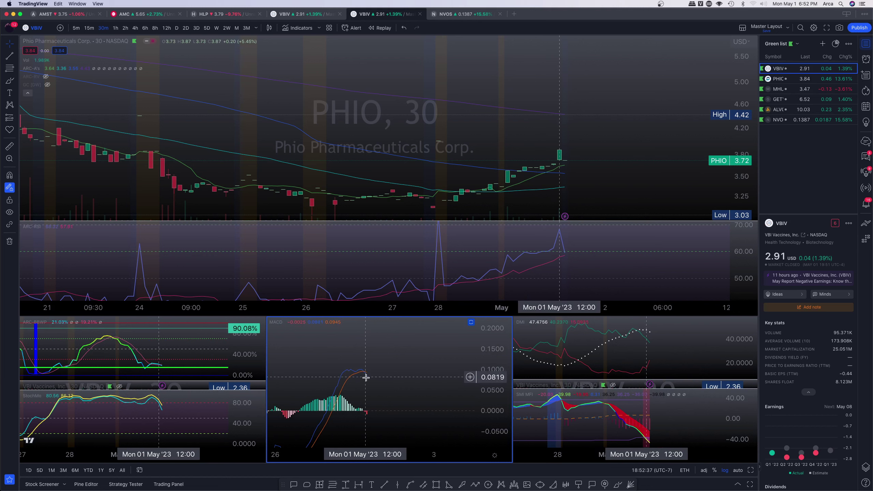
{"action": "left_click_drag", "start_coordinate": [397, 394], "coordinate": [443, 383]}
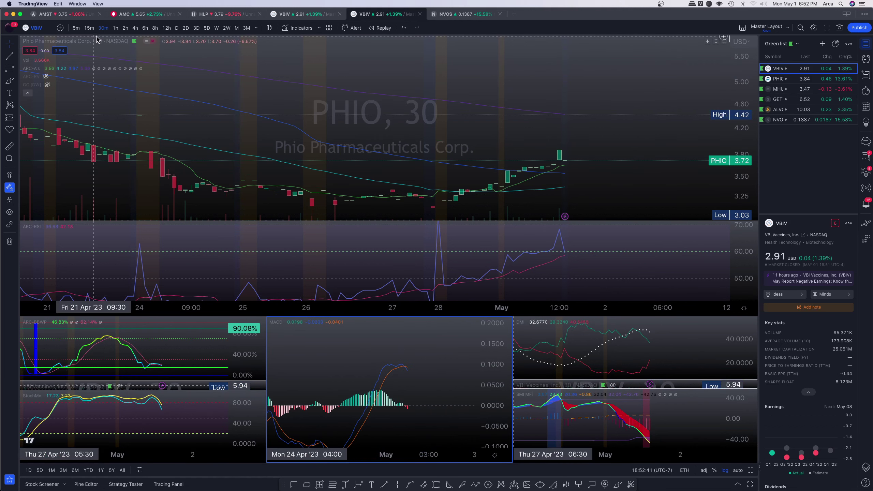
Switch the layout to the 2-hour interval and draw a horizontal line at 48.01 in the RSI pane
{"action": "left_click", "coordinate": [126, 28]}
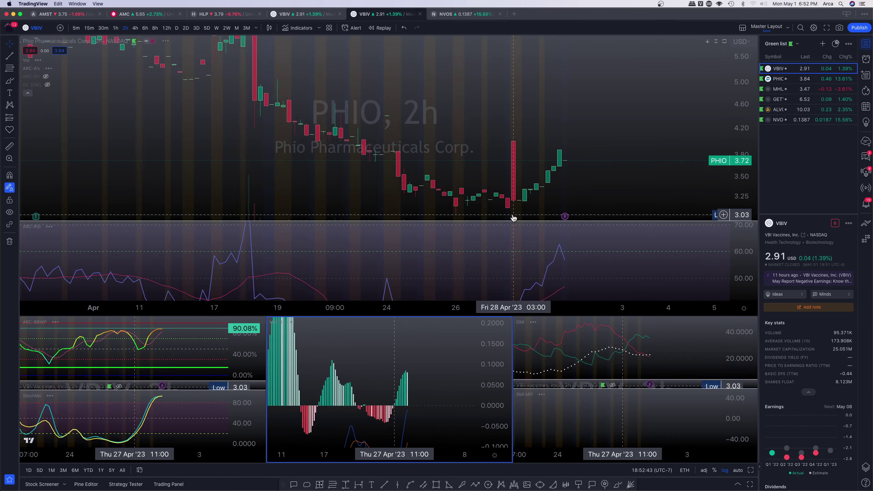
{"action": "left_click_drag", "start_coordinate": [590, 130], "coordinate": [554, 116]}
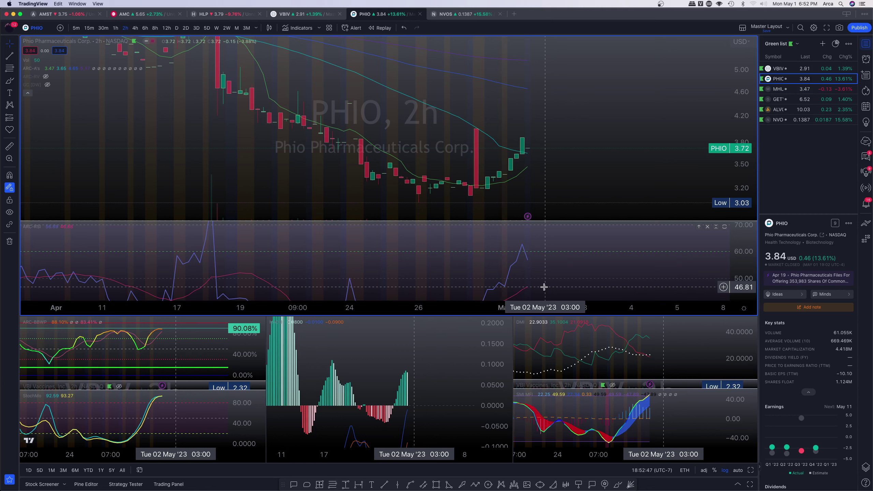
{"action": "left_click_drag", "start_coordinate": [744, 238], "coordinate": [742, 270]}
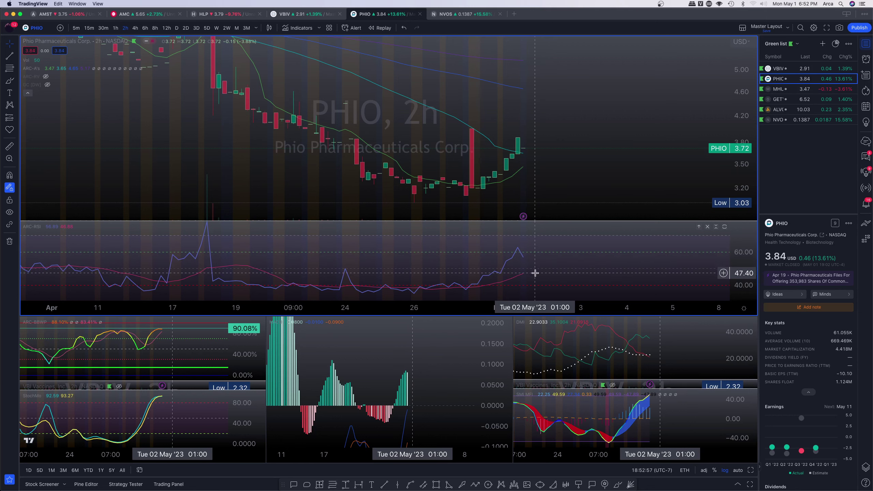
{"action": "left_click", "coordinate": [723, 272]}
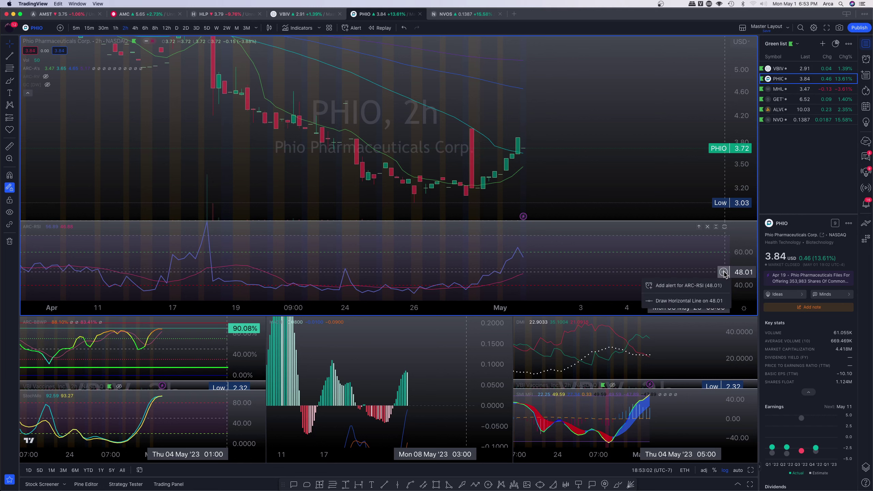
{"action": "left_click", "coordinate": [705, 299]}
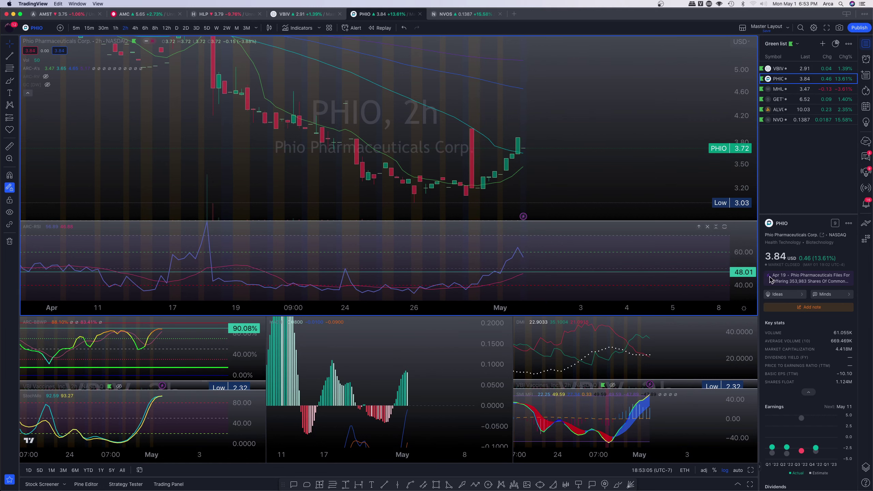
Examine the recent 2-hour RSI in detail and draw a horizontal line at 3.53 on the PHIO price chart
{"action": "left_click_drag", "start_coordinate": [746, 278], "coordinate": [747, 257]}
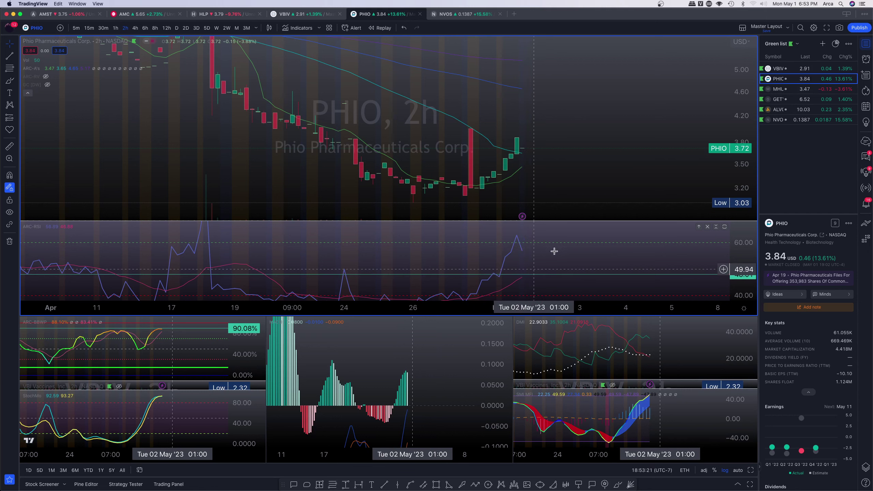
{"action": "left_click_drag", "start_coordinate": [731, 252], "coordinate": [731, 230]}
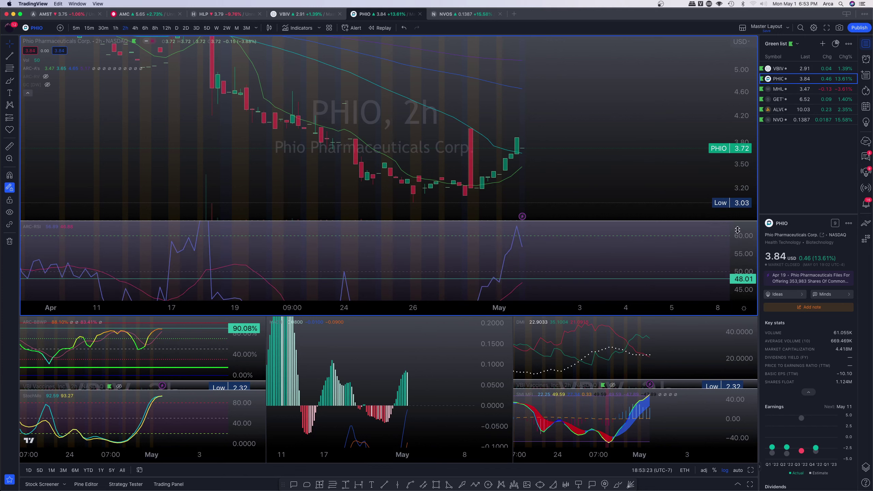
{"action": "scroll", "coordinate": [517, 255], "scroll_direction": "up", "scroll_amount": 2}
{"action": "left_click_drag", "start_coordinate": [516, 255], "coordinate": [540, 259]}
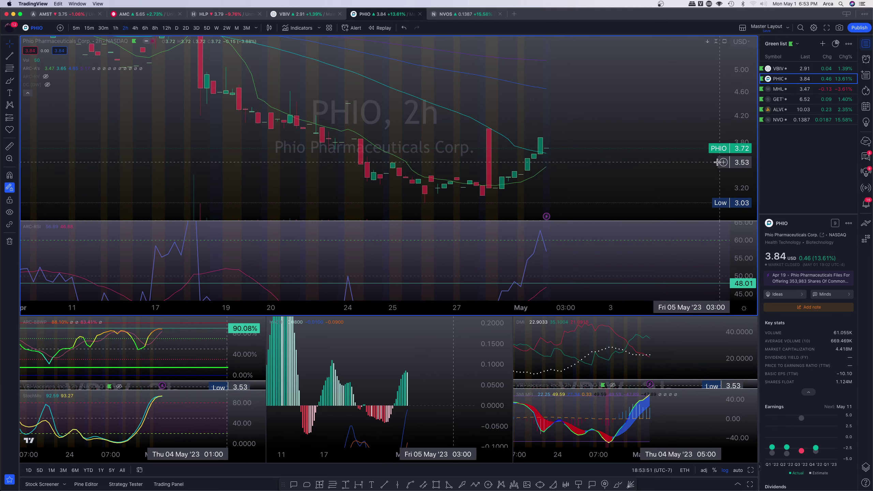
{"action": "left_click", "coordinate": [723, 163]}
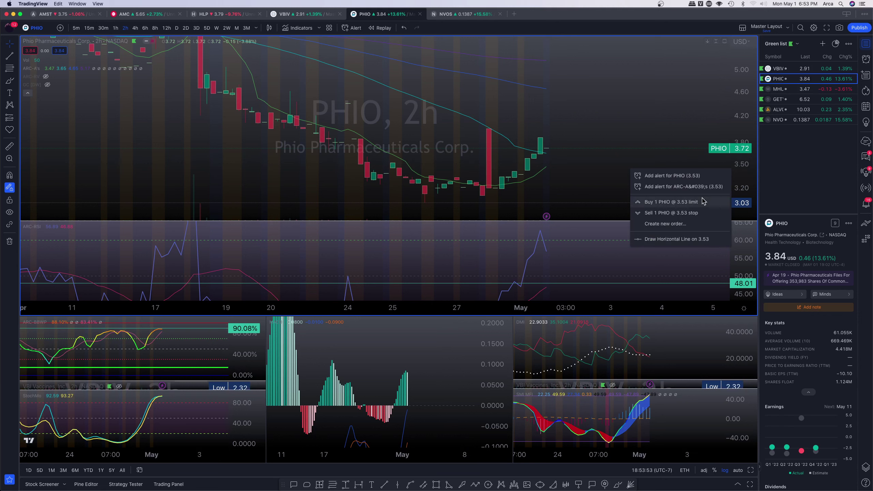
{"action": "left_click", "coordinate": [685, 240]}
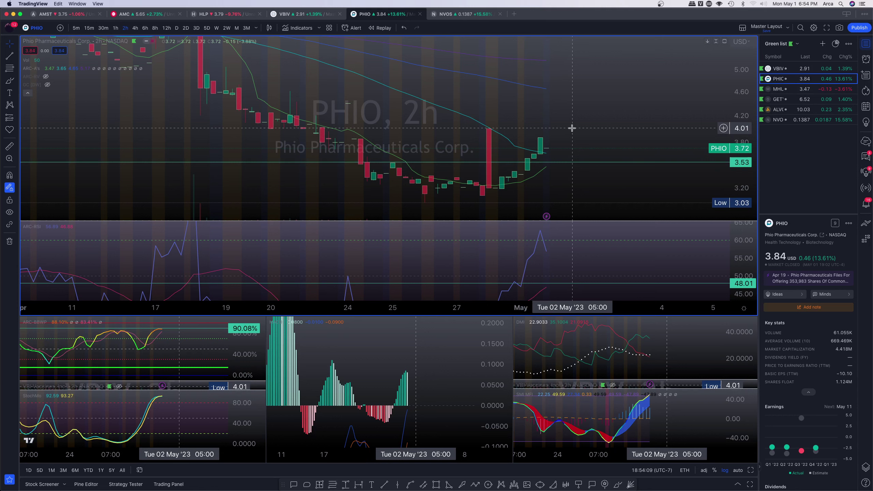
Switch the layout to the 6-hour interval and rescale the MACD and stochastic panes to examine their latest readings
{"action": "left_click", "coordinate": [144, 28]}
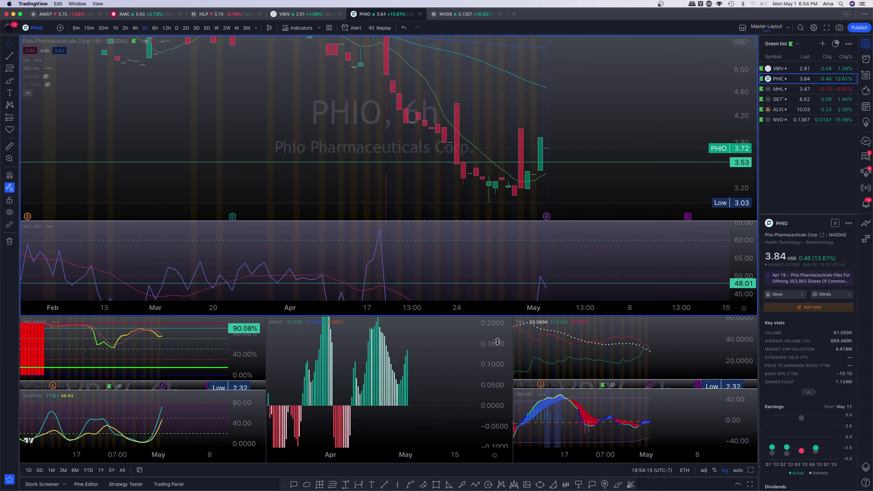
{"action": "left_click", "coordinate": [492, 436]}
{"action": "left_click_drag", "start_coordinate": [492, 436], "coordinate": [492, 453]}
{"action": "left_click_drag", "start_coordinate": [416, 408], "coordinate": [419, 395]}
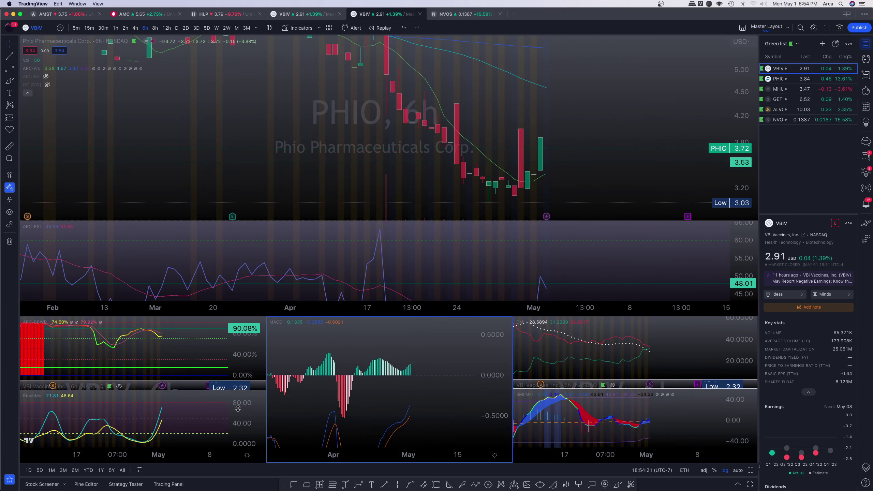
{"action": "left_click_drag", "start_coordinate": [199, 411], "coordinate": [199, 407]}
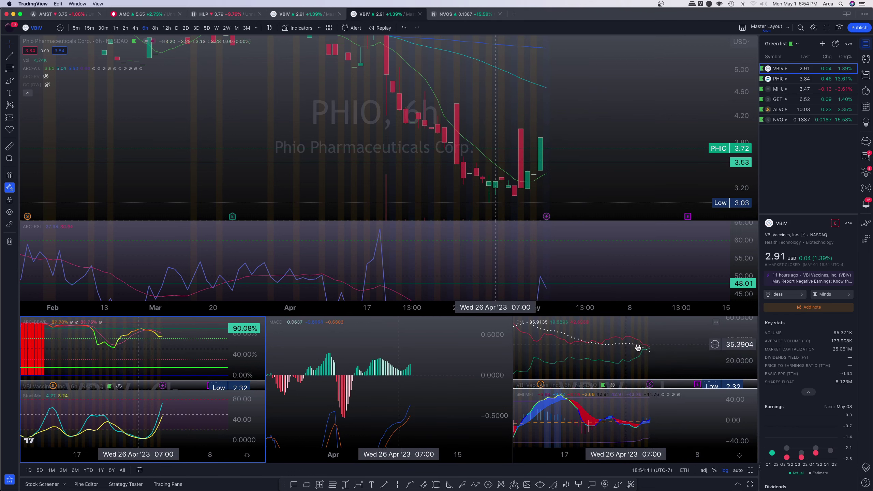
Examine the 6-hour DMI pane and rescale the momentum pane beneath it around the latest bars
{"action": "left_click", "coordinate": [675, 352]}
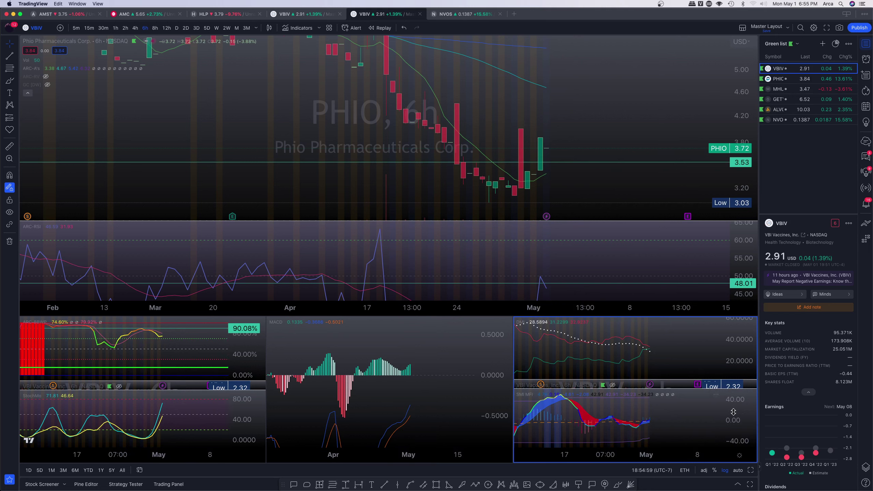
{"action": "left_click", "coordinate": [673, 442]}
{"action": "left_click_drag", "start_coordinate": [677, 442], "coordinate": [725, 427]}
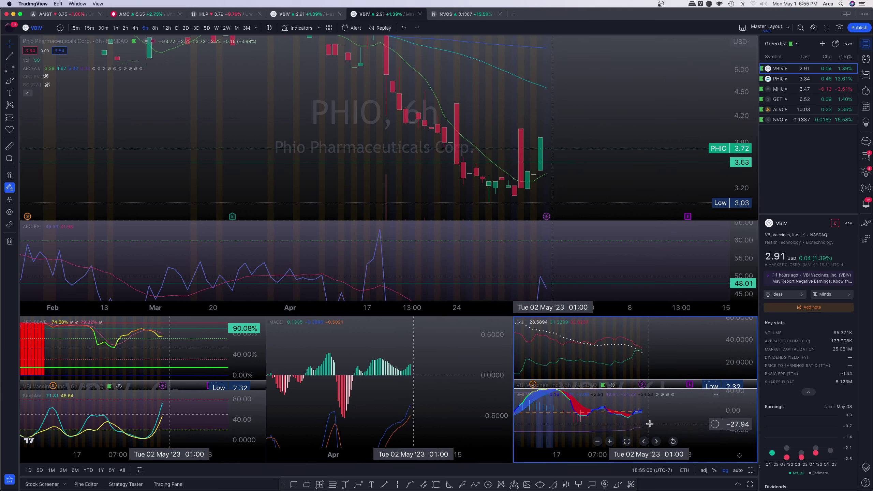
{"action": "left_click_drag", "start_coordinate": [670, 417], "coordinate": [671, 423]}
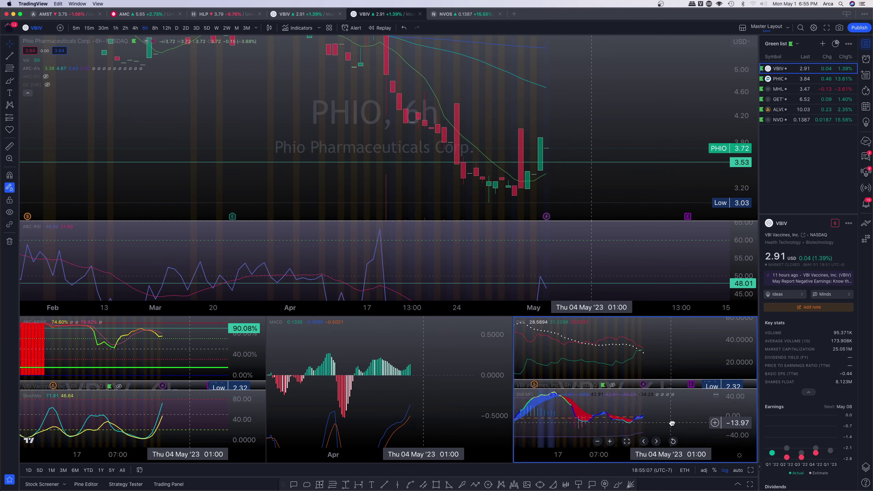
Switch the layout to the 12-hour interval, passing through the 8-hour one
{"action": "left_click", "coordinate": [157, 29]}
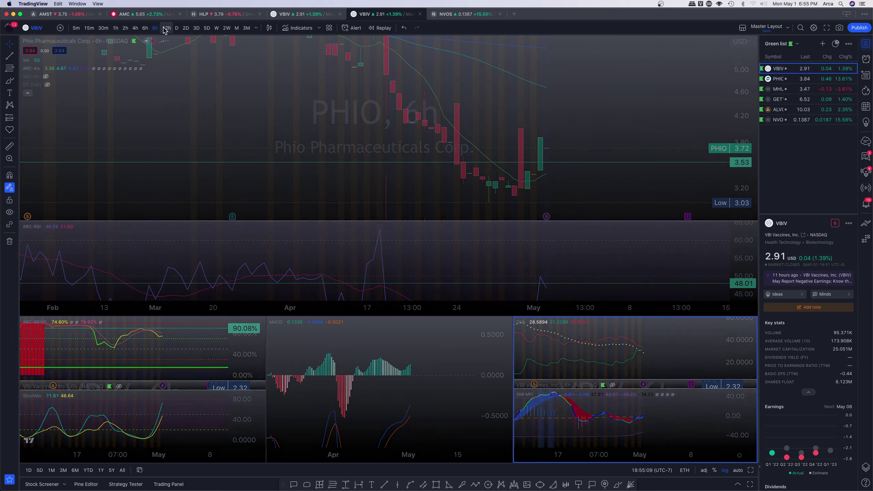
{"action": "left_click", "coordinate": [167, 29]}
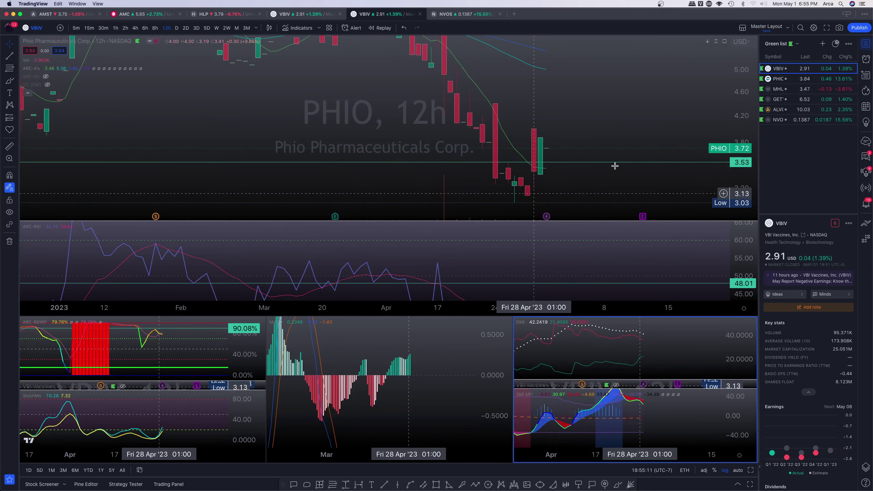
Rescale the 12-hour price and MACD panes and examine their latest bars together with the stochastic pane
{"action": "left_click_drag", "start_coordinate": [737, 88], "coordinate": [742, 163]}
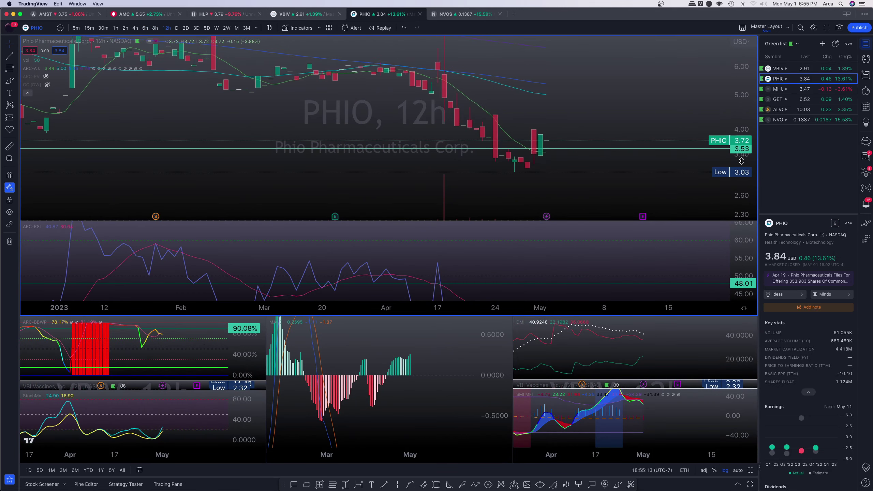
{"action": "left_click_drag", "start_coordinate": [496, 343], "coordinate": [500, 436]}
{"action": "left_click_drag", "start_coordinate": [393, 373], "coordinate": [390, 373]}
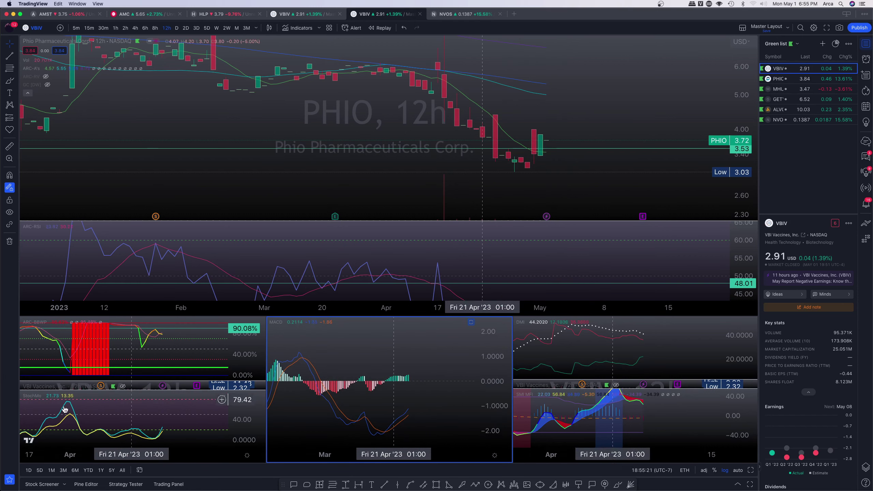
{"action": "left_click", "coordinate": [152, 417]}
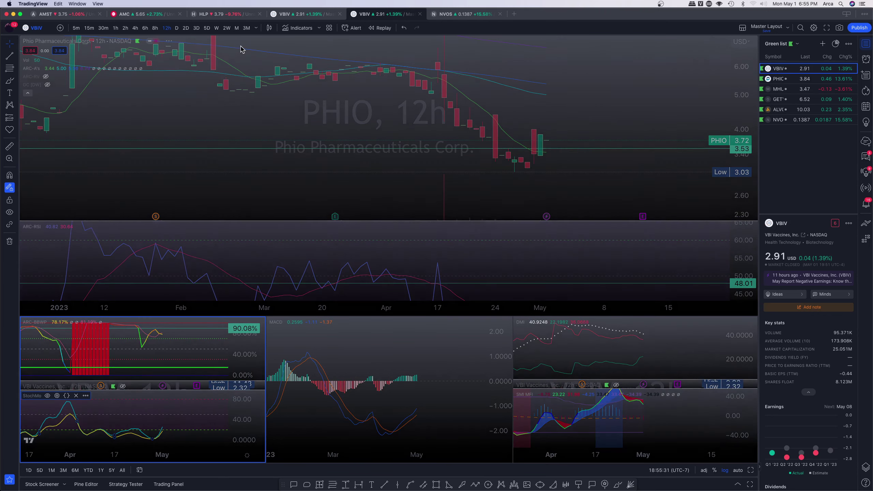
Switch the layout to the 2-day interval and examine the long-term history of the BBWP pane back to the 1990s
{"action": "left_click", "coordinate": [186, 28]}
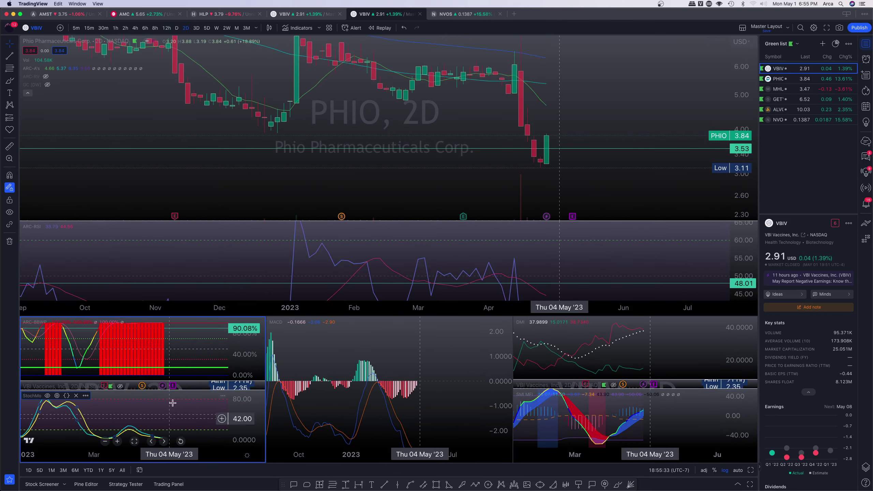
{"action": "scroll", "coordinate": [172, 403], "scroll_direction": "down", "scroll_amount": 3}
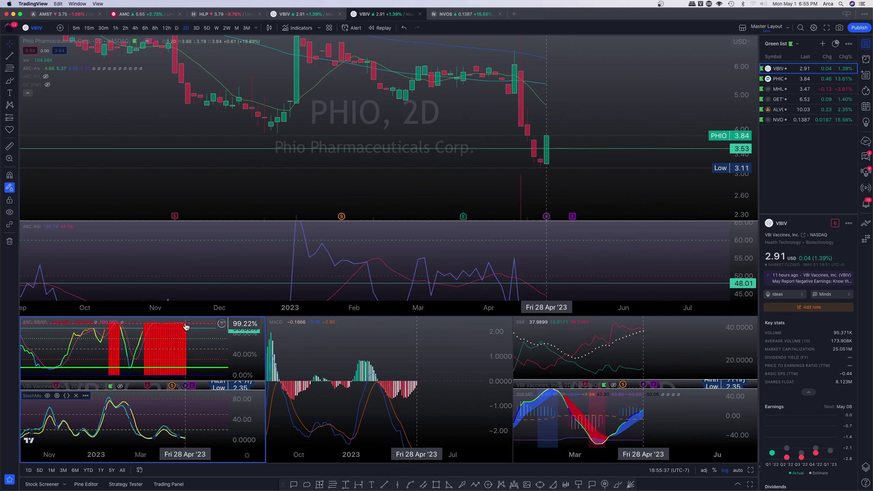
{"action": "scroll", "coordinate": [185, 326], "scroll_direction": "down", "scroll_amount": 10}
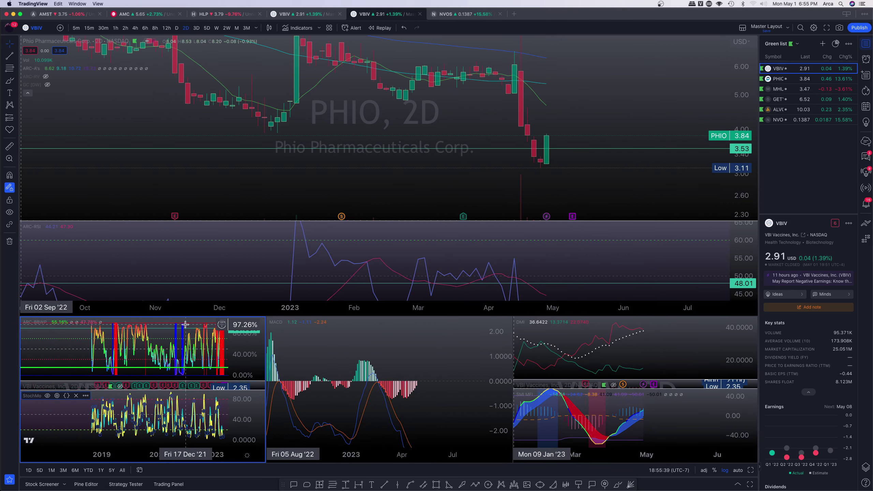
{"action": "scroll", "coordinate": [185, 325], "scroll_direction": "down", "scroll_amount": 5}
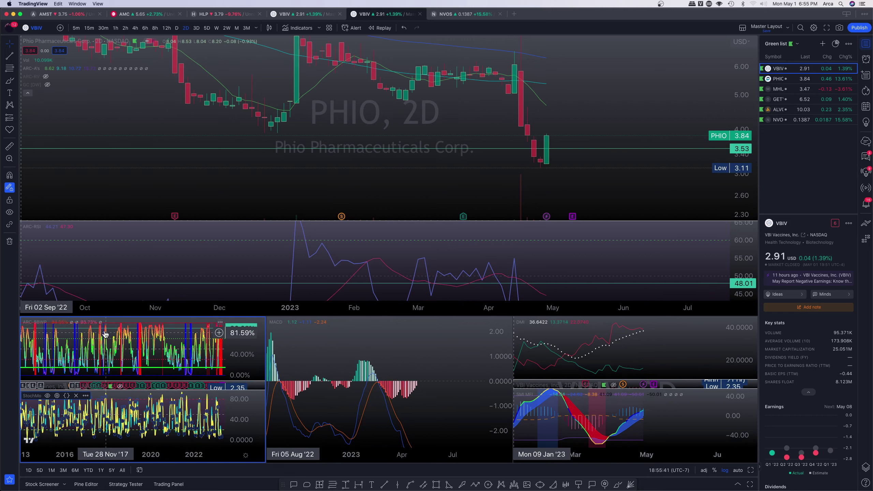
{"action": "scroll", "coordinate": [100, 330], "scroll_direction": "left", "scroll_amount": 5}
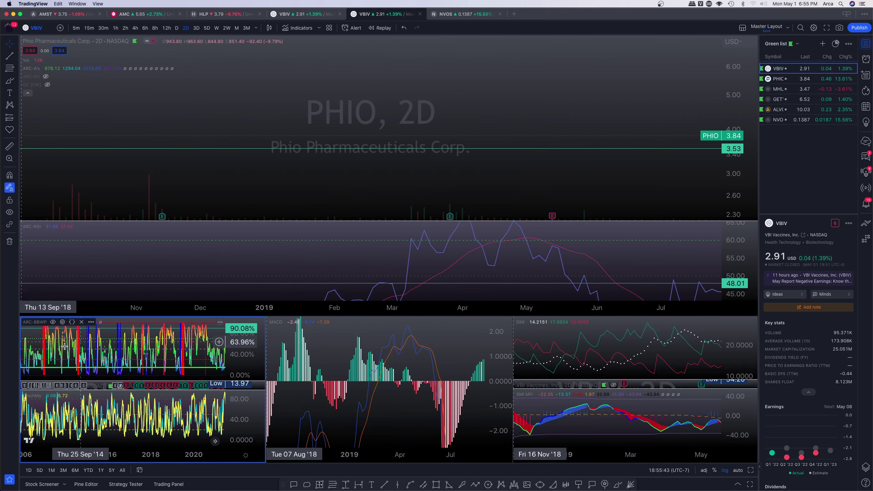
{"action": "left_click_drag", "start_coordinate": [64, 346], "coordinate": [175, 347]}
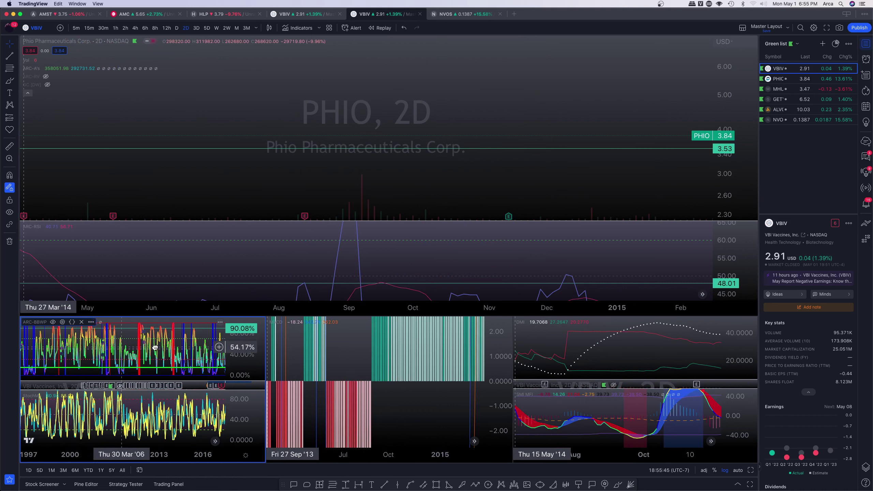
{"action": "scroll", "coordinate": [155, 348], "scroll_direction": "left", "scroll_amount": 5}
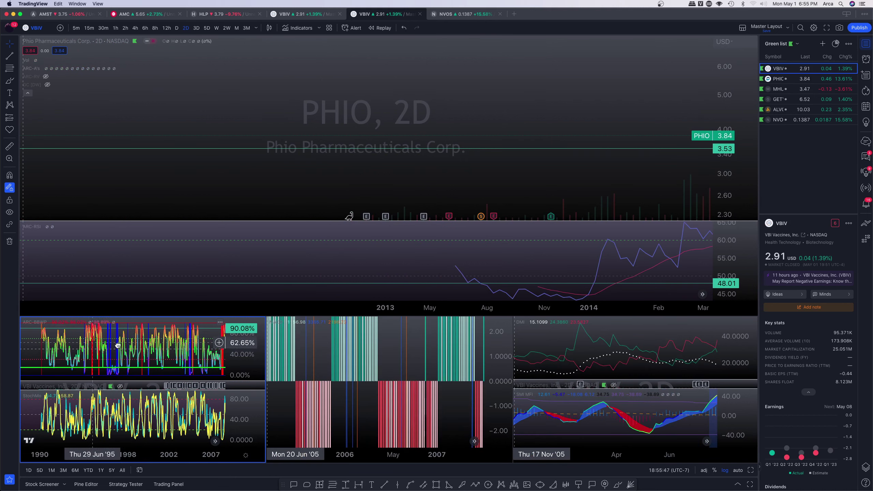
{"action": "scroll", "coordinate": [157, 345], "scroll_direction": "left", "scroll_amount": 5}
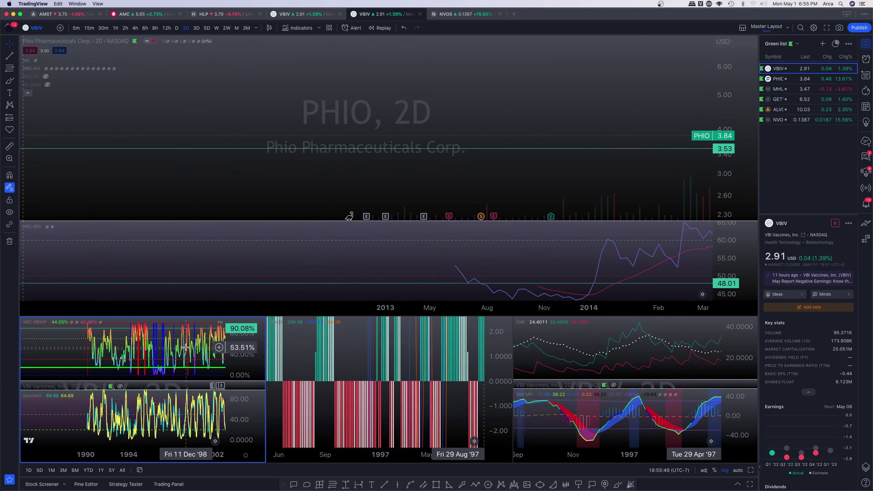
{"action": "left_click_drag", "start_coordinate": [186, 347], "coordinate": [66, 343]}
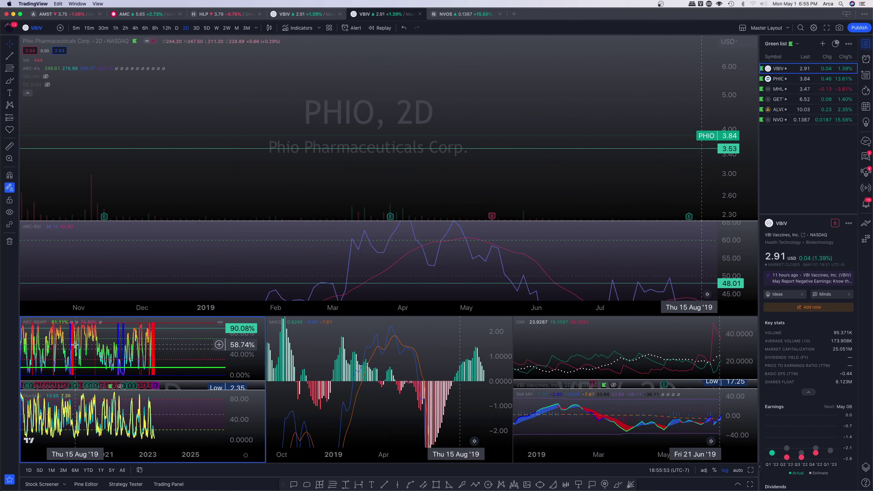
Bring the BBWP and stochastic panes back to the 2023 bars and examine the most recent BBWP spikes
{"action": "left_click_drag", "start_coordinate": [144, 345], "coordinate": [215, 345]}
{"action": "scroll", "coordinate": [99, 340], "scroll_direction": "up", "scroll_amount": 5}
{"action": "left_click_drag", "start_coordinate": [99, 343], "coordinate": [204, 348]}
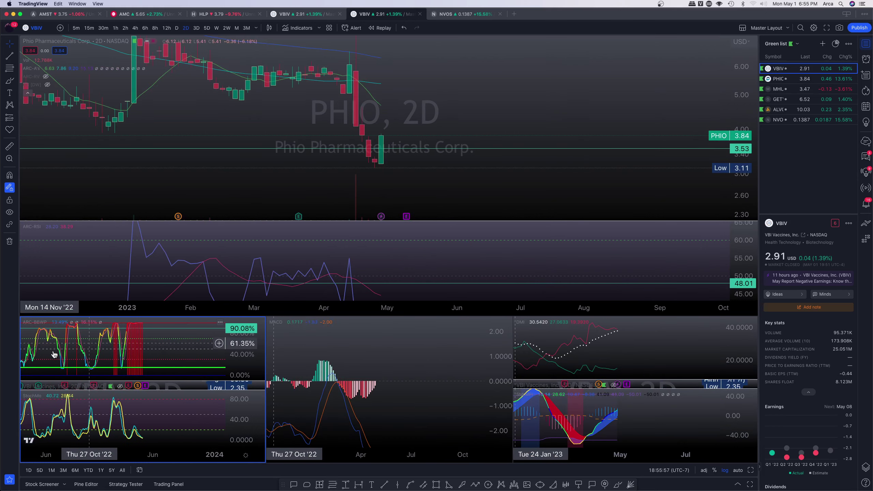
{"action": "scroll", "coordinate": [72, 345], "scroll_direction": "up", "scroll_amount": 3}
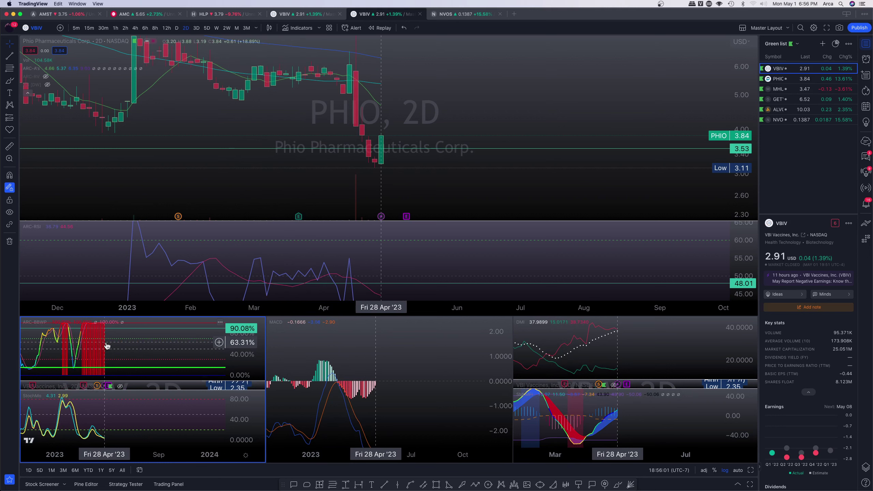
{"action": "scroll", "coordinate": [105, 344], "scroll_direction": "left", "scroll_amount": 5}
{"action": "scroll", "coordinate": [110, 344], "scroll_direction": "up", "scroll_amount": 3}
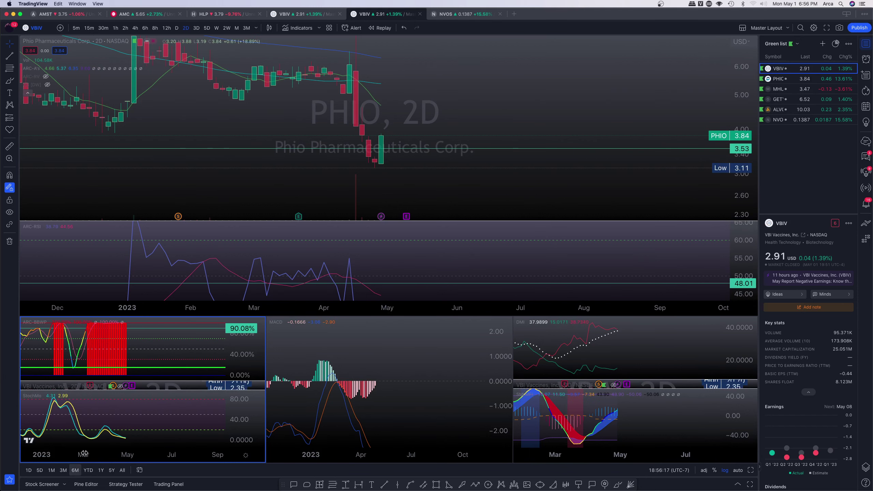
Maximize the stochastic pane, rescale it to examine the 2-day curves around the latest bars, and restore the pane
{"action": "double_click", "coordinate": [186, 403]}
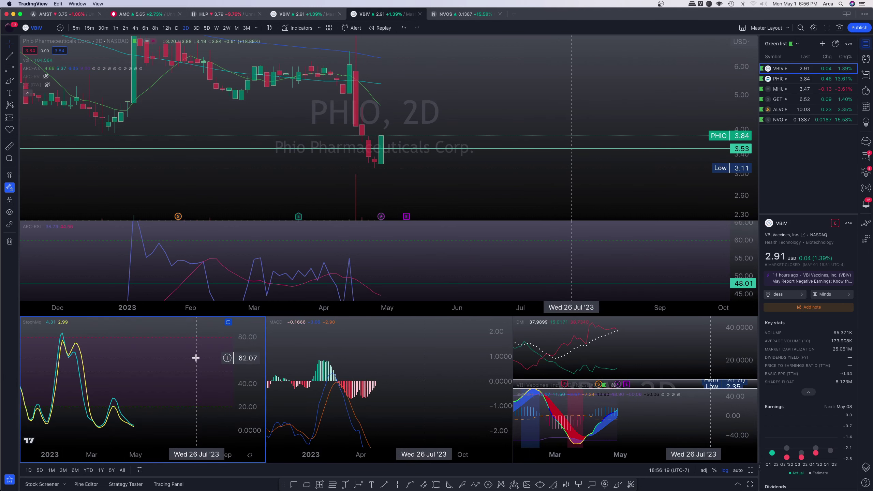
{"action": "left_click_drag", "start_coordinate": [243, 415], "coordinate": [243, 380]}
{"action": "left_click_drag", "start_coordinate": [164, 381], "coordinate": [165, 359]}
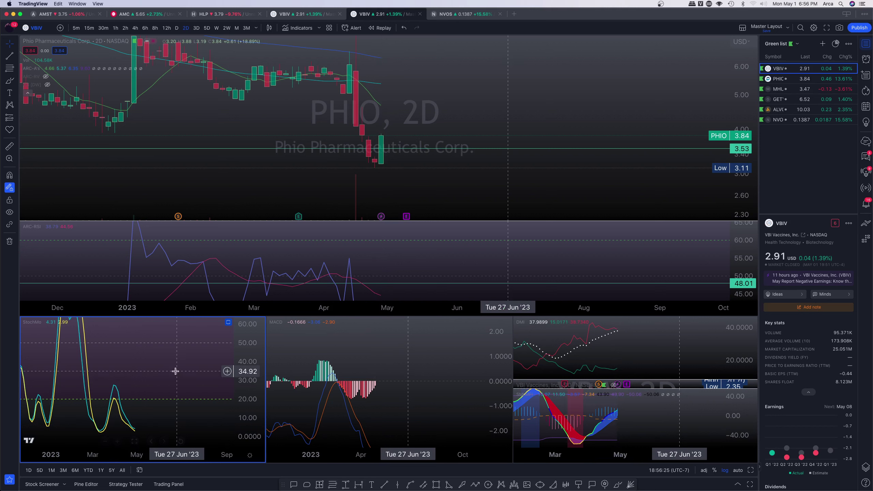
{"action": "scroll", "coordinate": [175, 372], "scroll_direction": "up", "scroll_amount": 5}
{"action": "left_click_drag", "start_coordinate": [109, 380], "coordinate": [174, 379]}
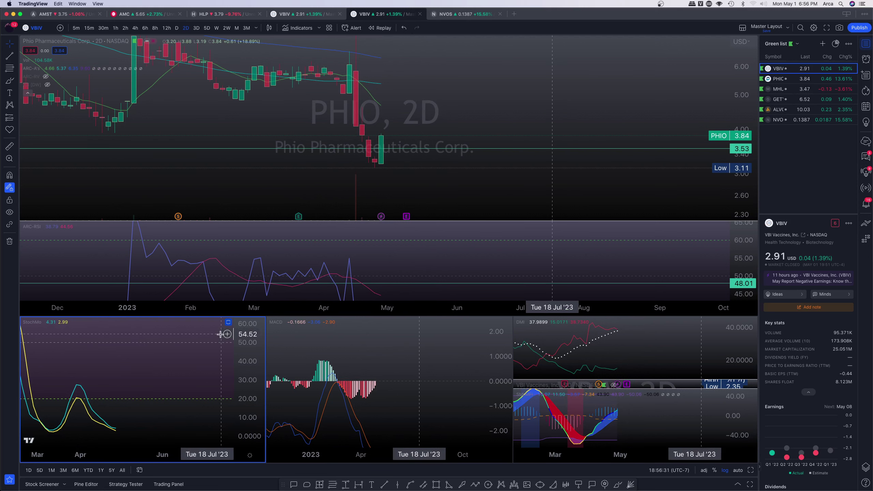
{"action": "double_click", "coordinate": [206, 328]}
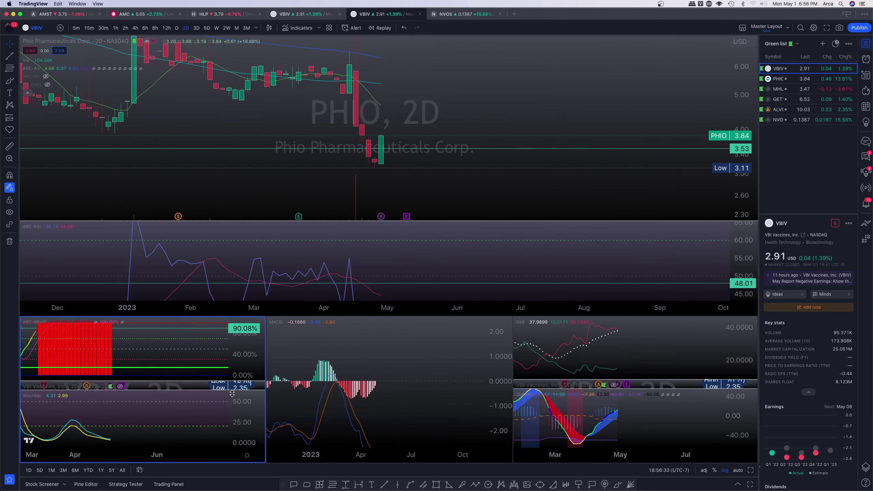
Show the hidden ARC-RV band indicator on the 2-day price chart and examine its mean and signals at the latest candles
{"action": "left_click", "coordinate": [46, 77]}
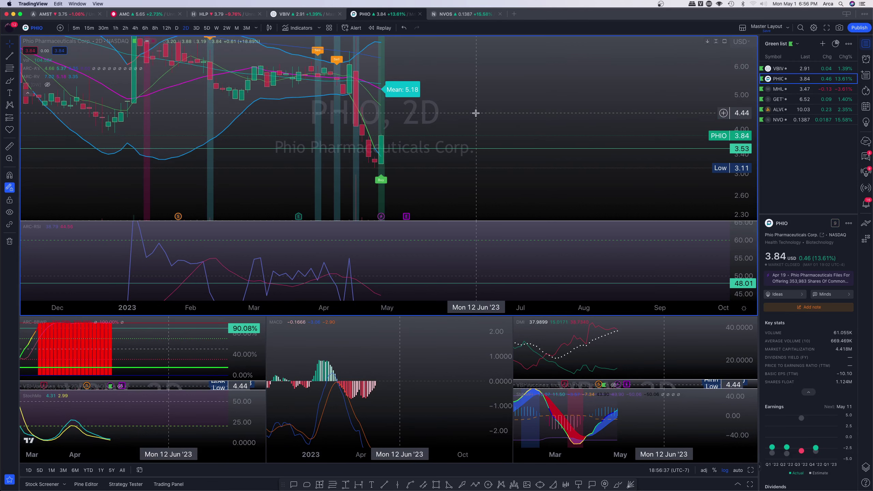
{"action": "left_click_drag", "start_coordinate": [476, 113], "coordinate": [448, 132]}
{"action": "scroll", "coordinate": [447, 132], "scroll_direction": "up", "scroll_amount": 5}
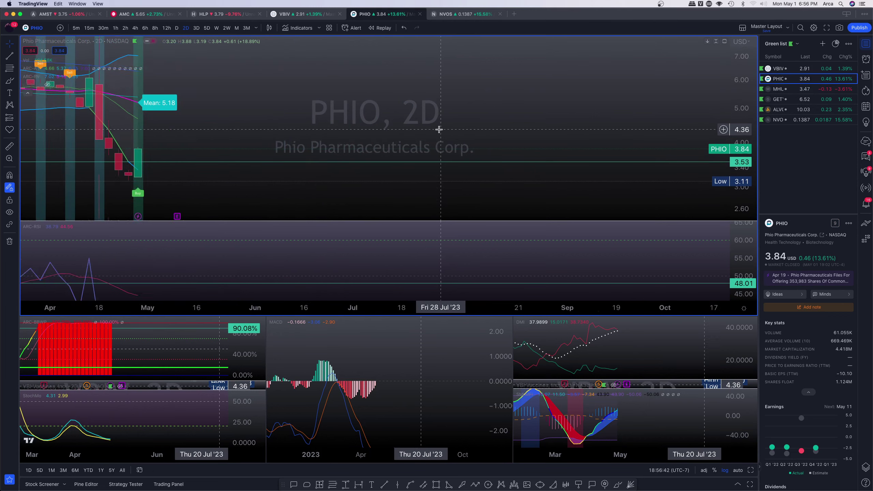
{"action": "left_click_drag", "start_coordinate": [511, 114], "coordinate": [530, 120]}
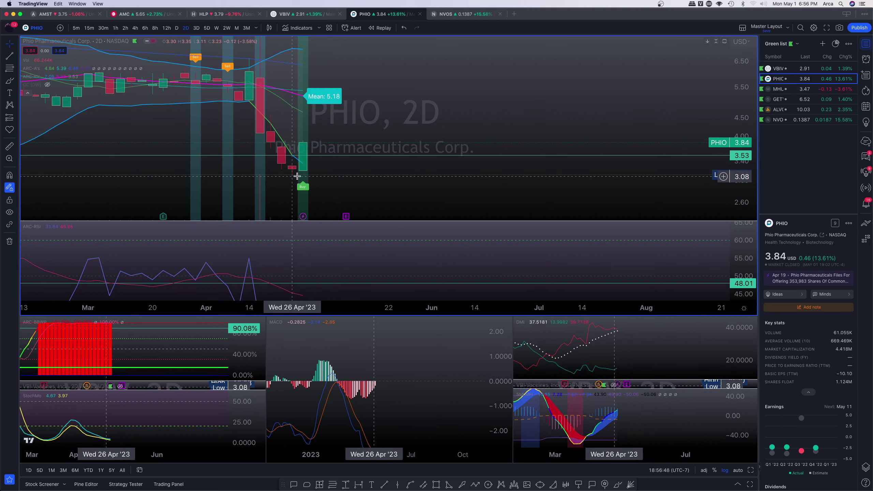
{"action": "scroll", "coordinate": [379, 139], "scroll_direction": "left", "scroll_amount": 2}
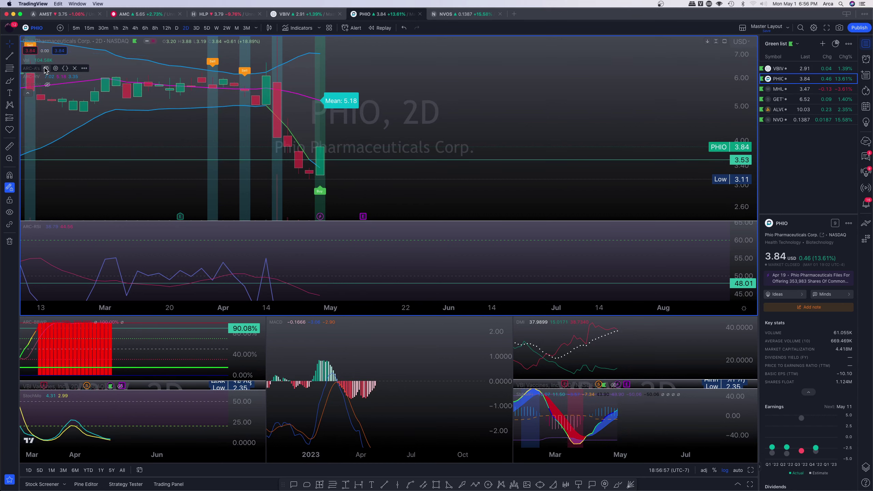
Hide the moving averages on the price chart and examine the 2-day bands and their earlier buy and sell signals
{"action": "left_click", "coordinate": [45, 69]}
{"action": "left_click_drag", "start_coordinate": [370, 82], "coordinate": [417, 165]}
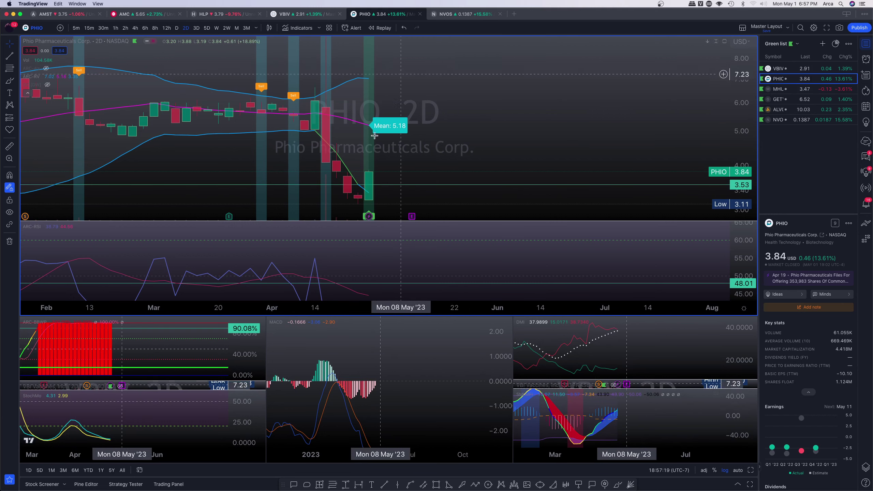
{"action": "scroll", "coordinate": [574, 84], "scroll_direction": "down", "scroll_amount": 5}
{"action": "scroll", "coordinate": [618, 97], "scroll_direction": "down", "scroll_amount": 4}
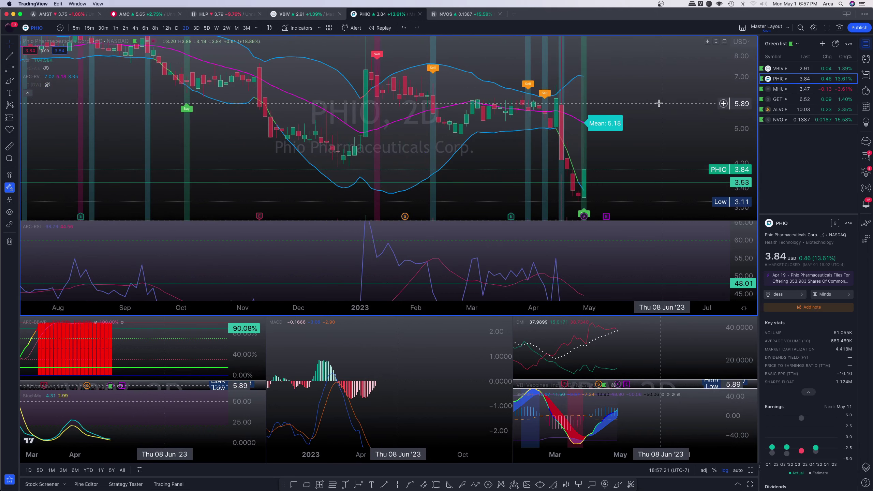
{"action": "left_click_drag", "start_coordinate": [650, 105], "coordinate": [564, 103]}
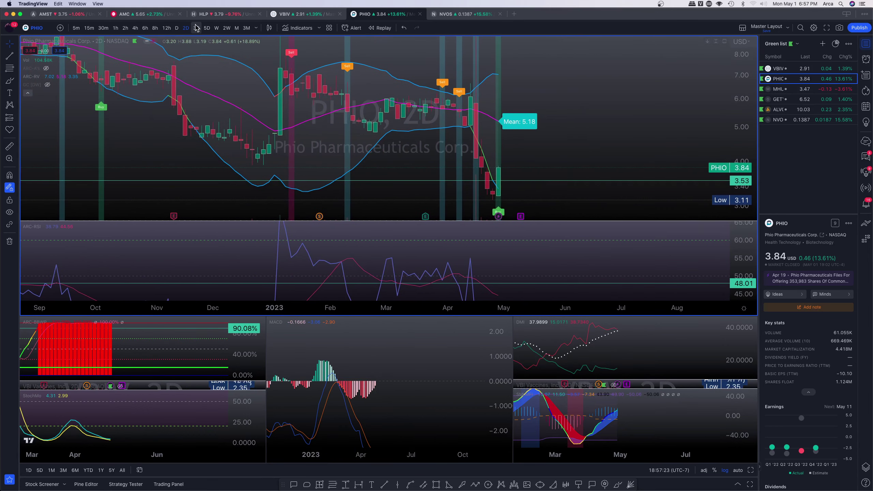
Compare the band signals and stochastic on the 1-day, 6-hour and 12-hour intervals and return the layout to 2-day
{"action": "left_click", "coordinate": [175, 28]}
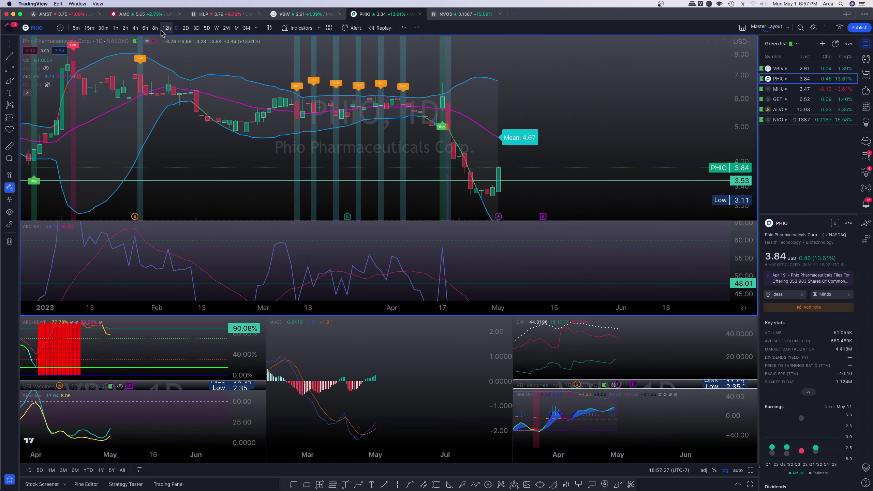
{"action": "left_click", "coordinate": [145, 28]}
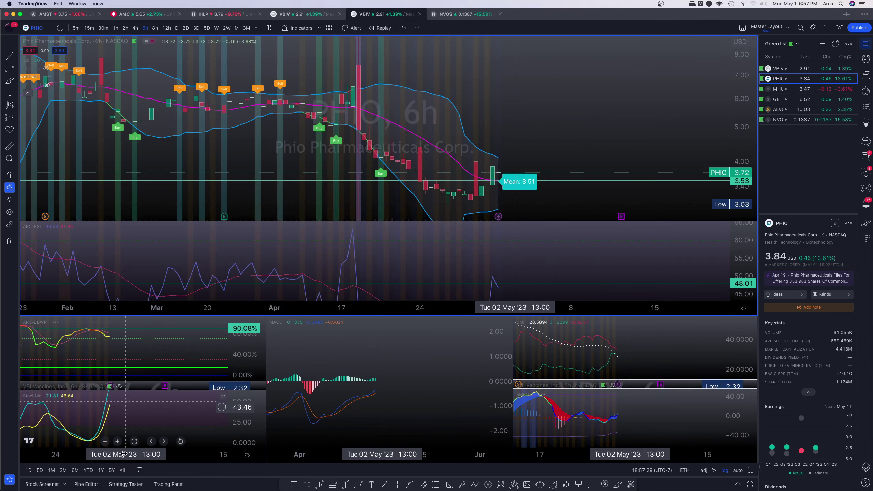
{"action": "left_click", "coordinate": [103, 419]}
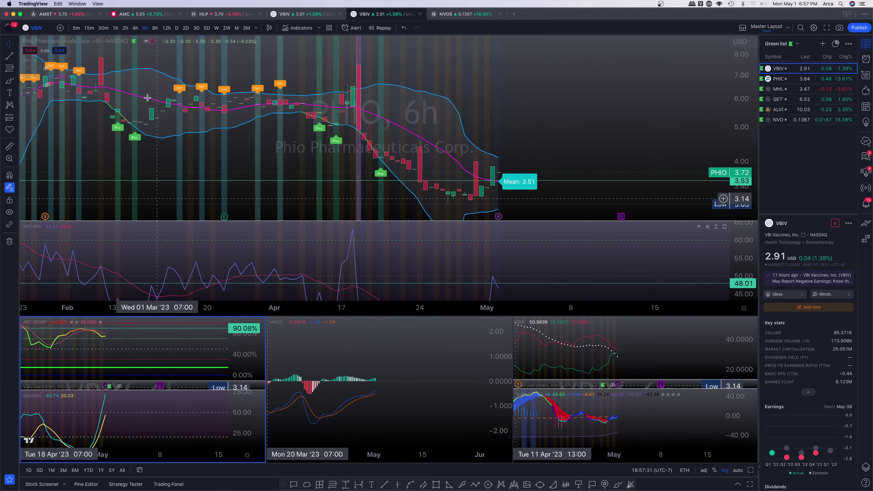
{"action": "left_click", "coordinate": [164, 30]}
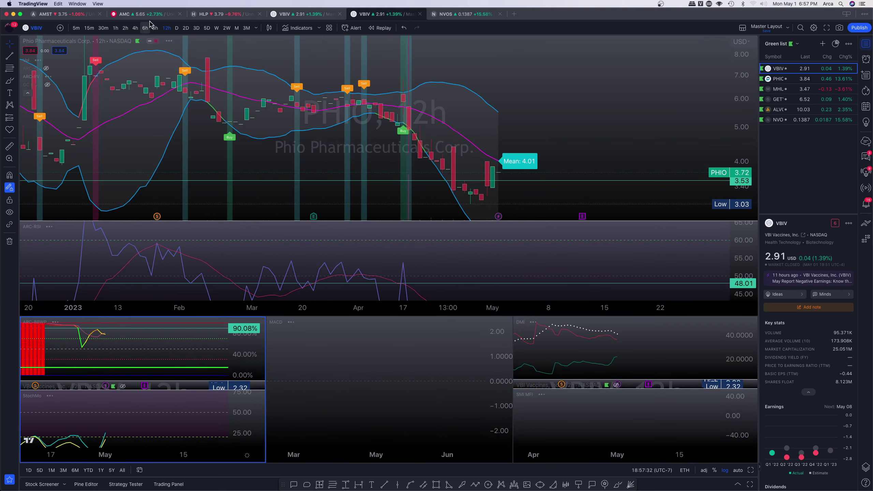
{"action": "left_click", "coordinate": [185, 28]}
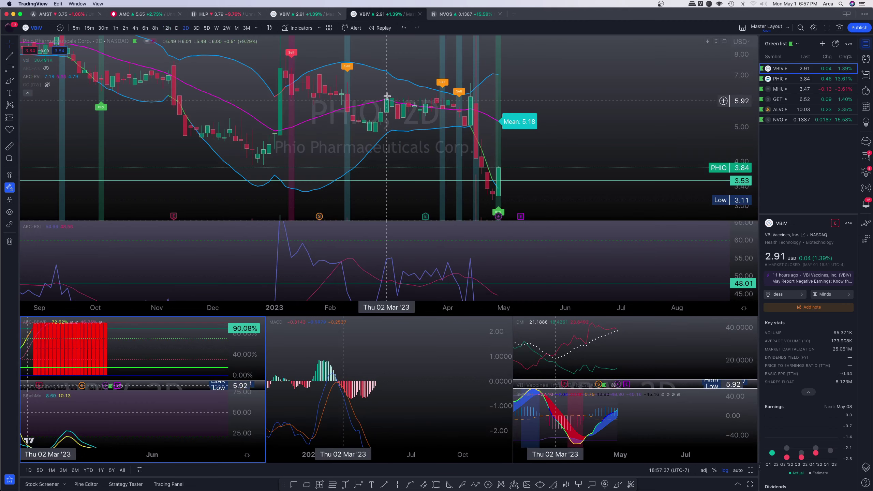
Examine the 2-day price chart's band signals back to 2022, rescaling the price axis to fit the bands
{"action": "left_click_drag", "start_coordinate": [615, 124], "coordinate": [632, 120]}
{"action": "scroll", "coordinate": [633, 120], "scroll_direction": "down", "scroll_amount": 5}
{"action": "scroll", "coordinate": [632, 120], "scroll_direction": "down", "scroll_amount": 2}
{"action": "left_click_drag", "start_coordinate": [688, 135], "coordinate": [612, 142]}
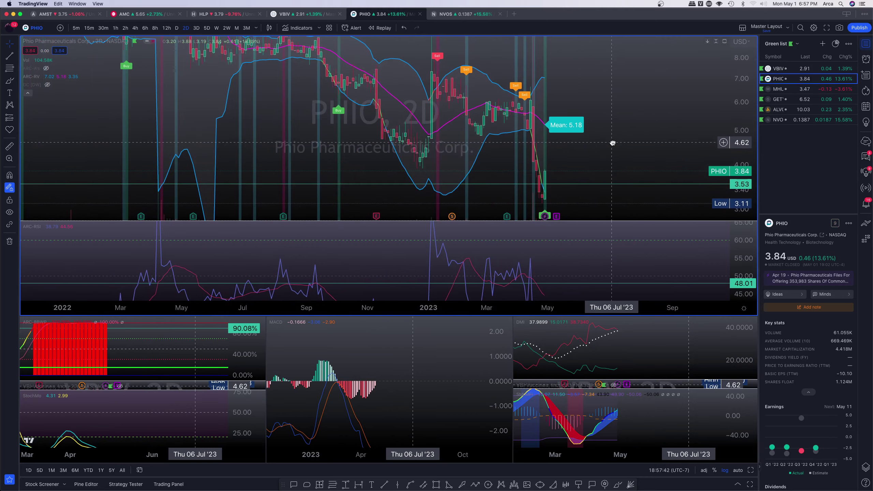
{"action": "left_click_drag", "start_coordinate": [734, 101], "coordinate": [736, 148]}
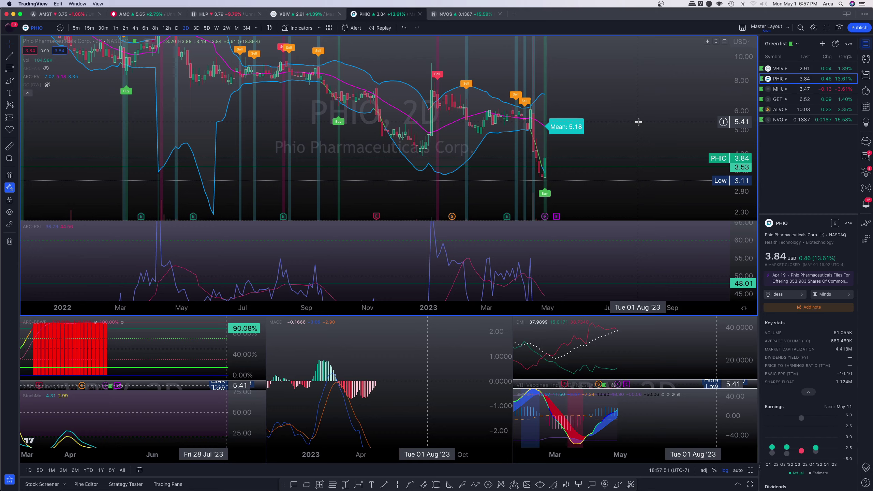
{"action": "scroll", "coordinate": [637, 122], "scroll_direction": "up", "scroll_amount": 4}
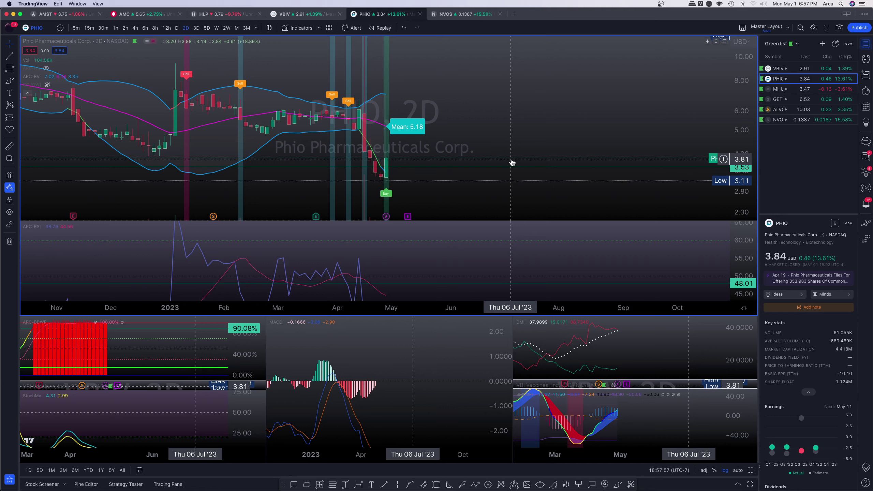
Switch the layout to the 8-hour interval and show the moving averages alongside the bands on the price chart
{"action": "left_click", "coordinate": [155, 28]}
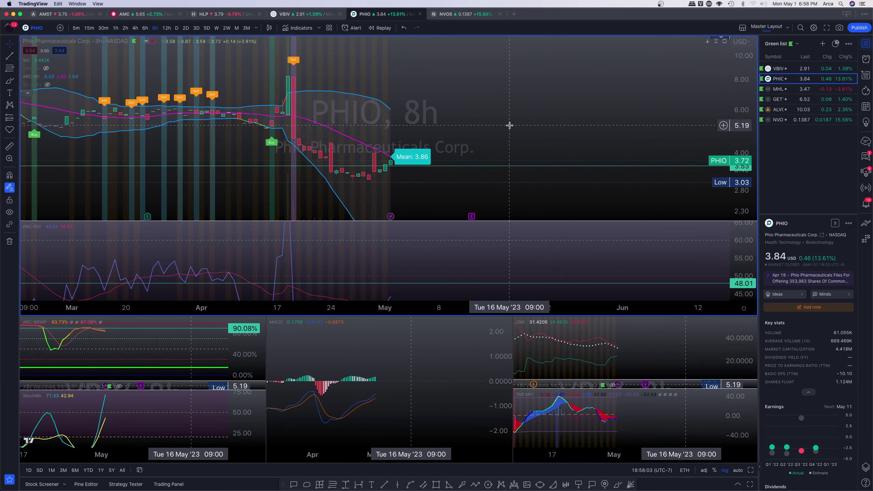
{"action": "scroll", "coordinate": [505, 138], "scroll_direction": "up", "scroll_amount": 4}
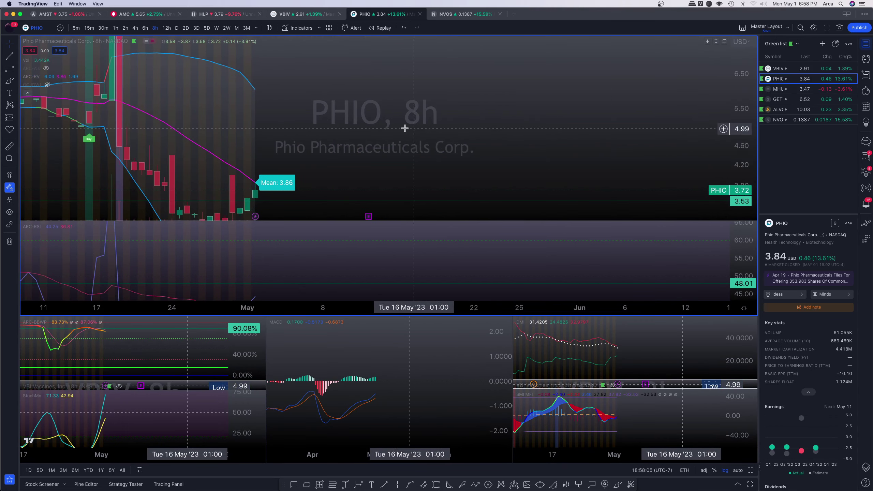
{"action": "left_click_drag", "start_coordinate": [404, 127], "coordinate": [572, 75]}
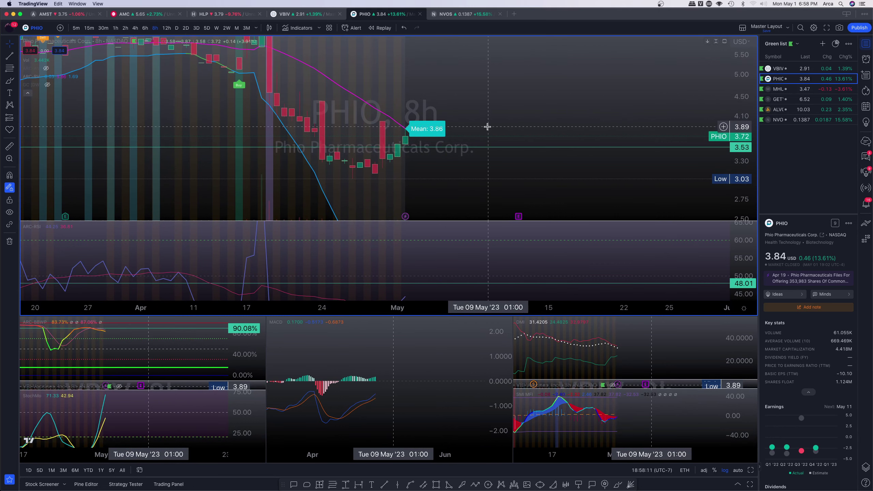
{"action": "left_click_drag", "start_coordinate": [742, 89], "coordinate": [735, 173]}
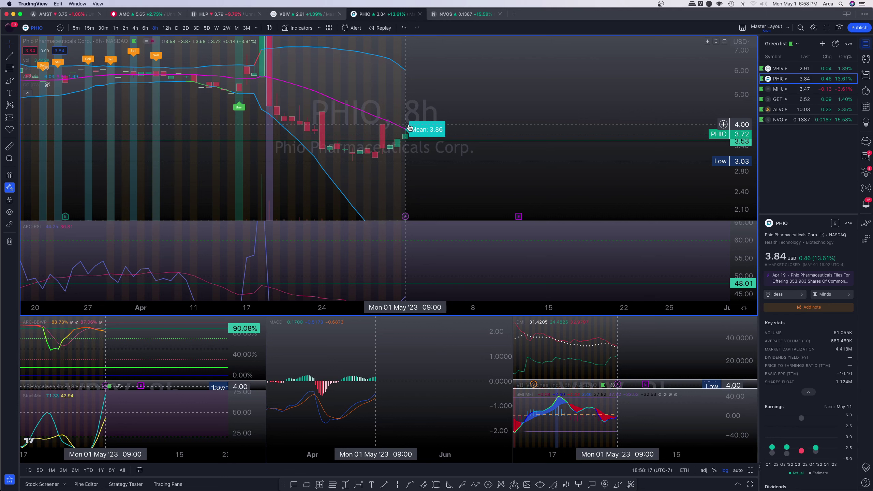
{"action": "mouse_move", "coordinate": [41, 77]}
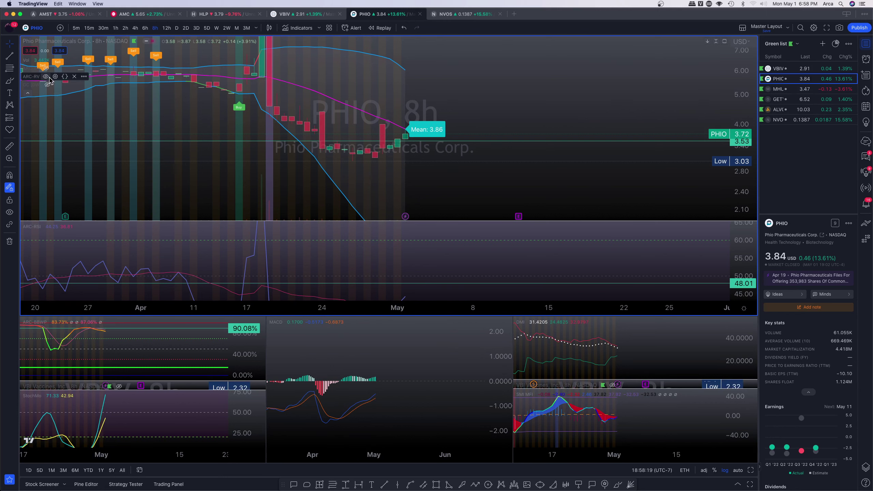
{"action": "left_click", "coordinate": [46, 68]}
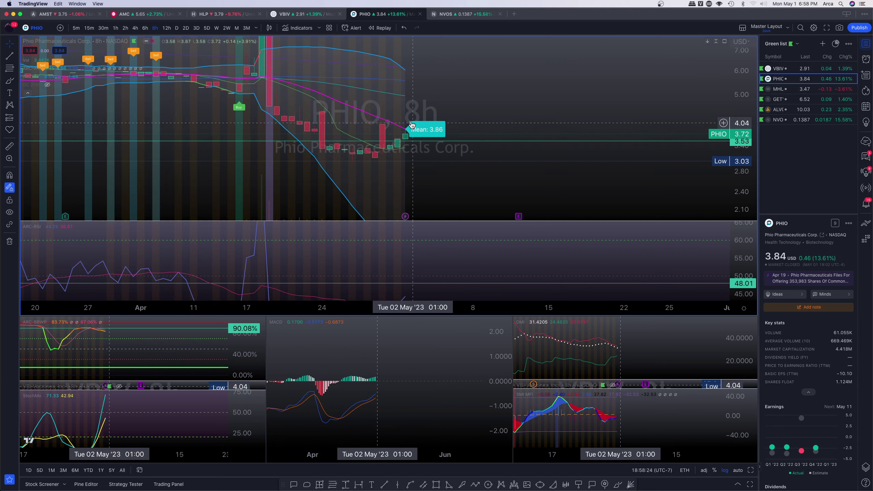